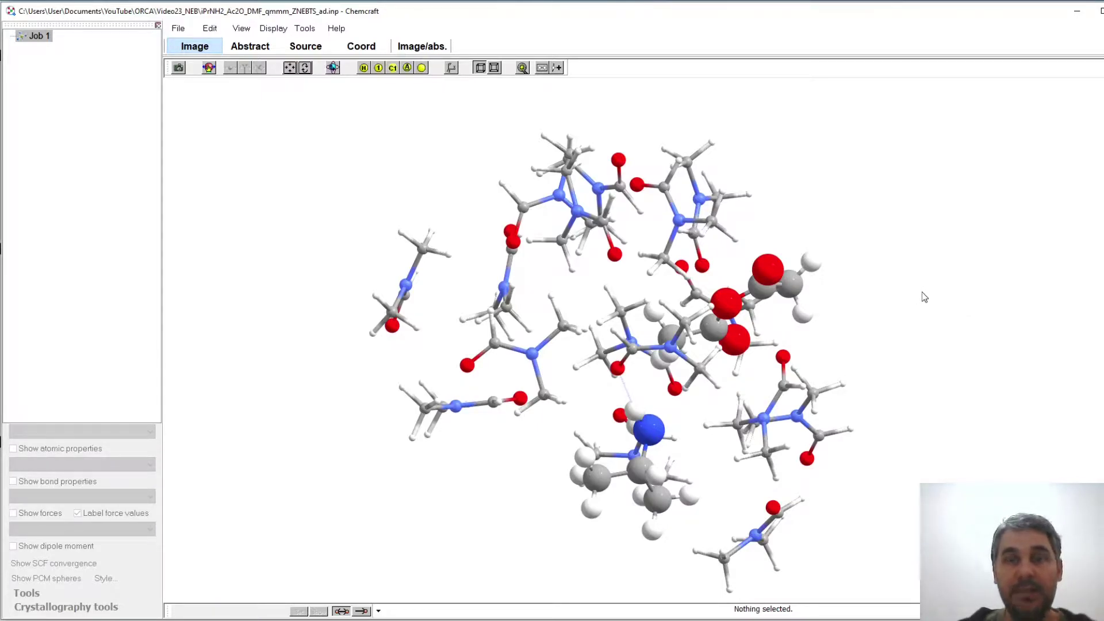
# Switch from Chemcraft to the ORCA input iPrNH2_Ac2O_DMF_qmmm_ZNEBTS_ad.inp in Notepad++
pyautogui.hotkey('alt', 'Tab')
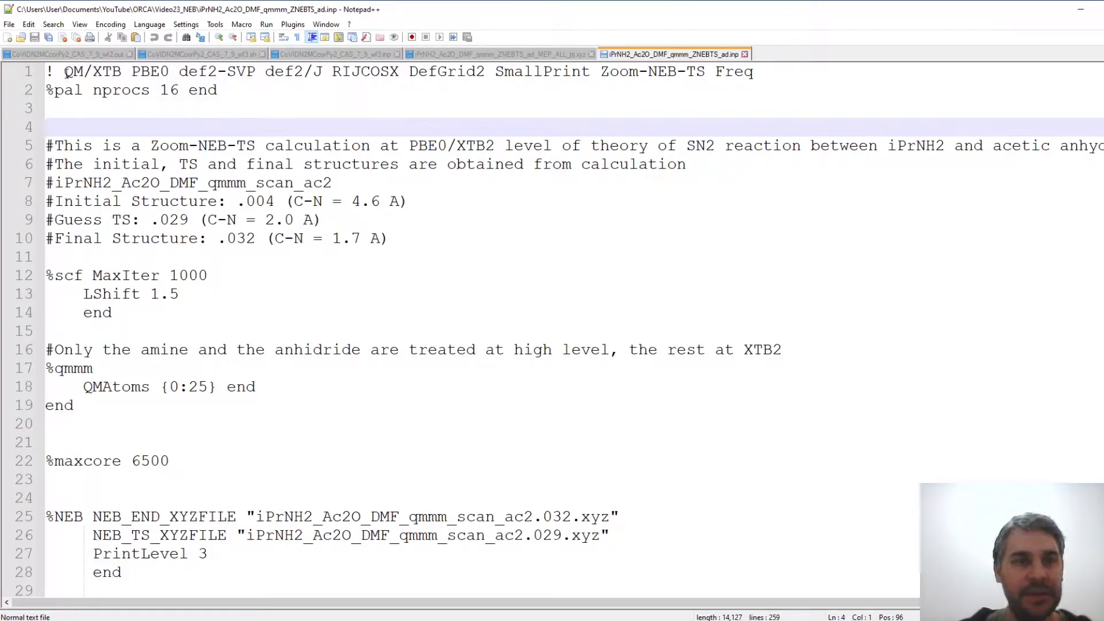
pyautogui.moveTo(65, 72); pyautogui.dragTo(121, 72)
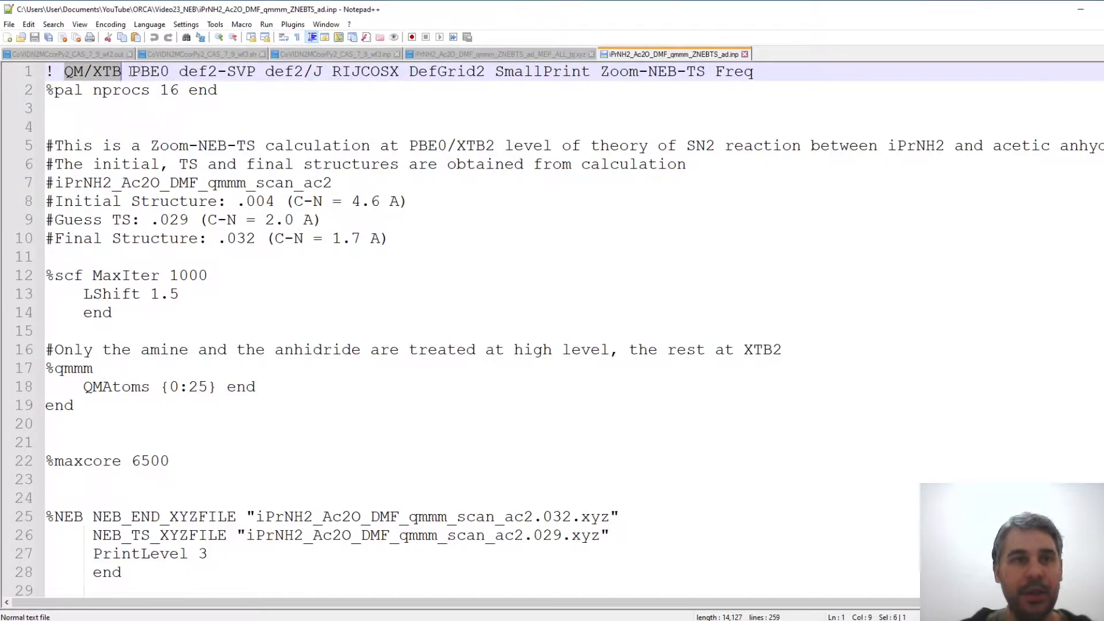
pyautogui.moveTo(132, 72); pyautogui.dragTo(257, 72)
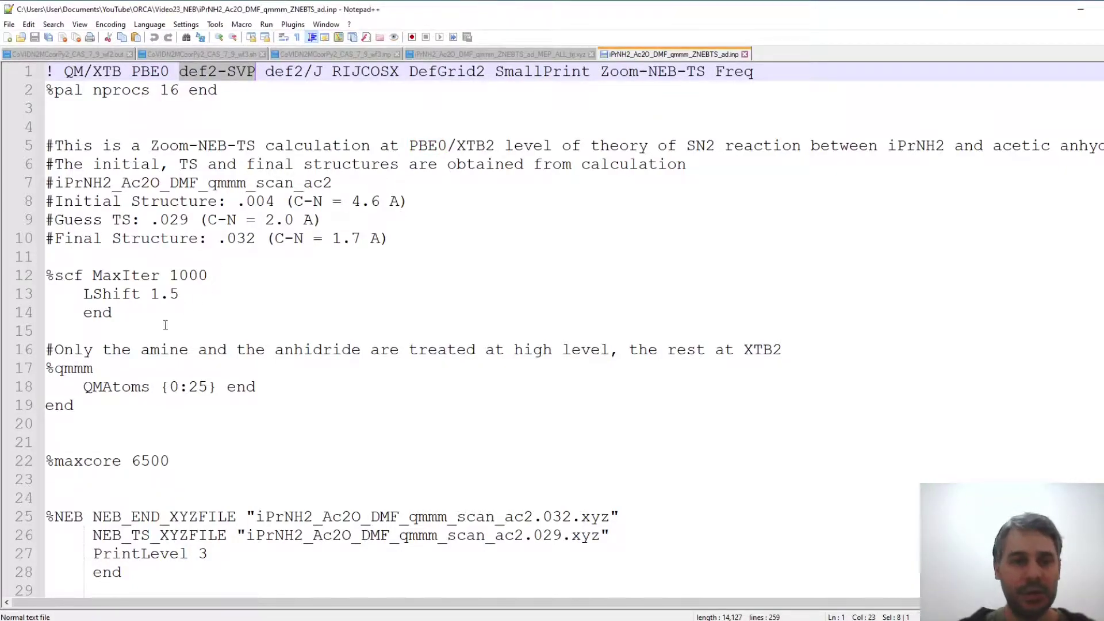
pyautogui.moveTo(110, 404); pyautogui.dragTo(42, 370)
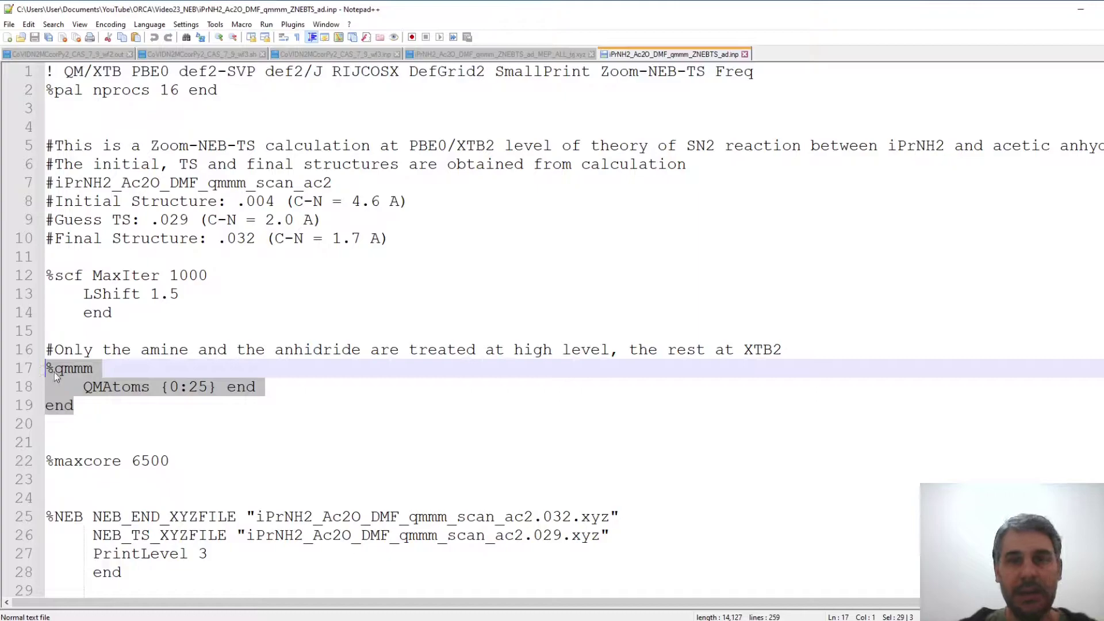
pyautogui.press('Right')
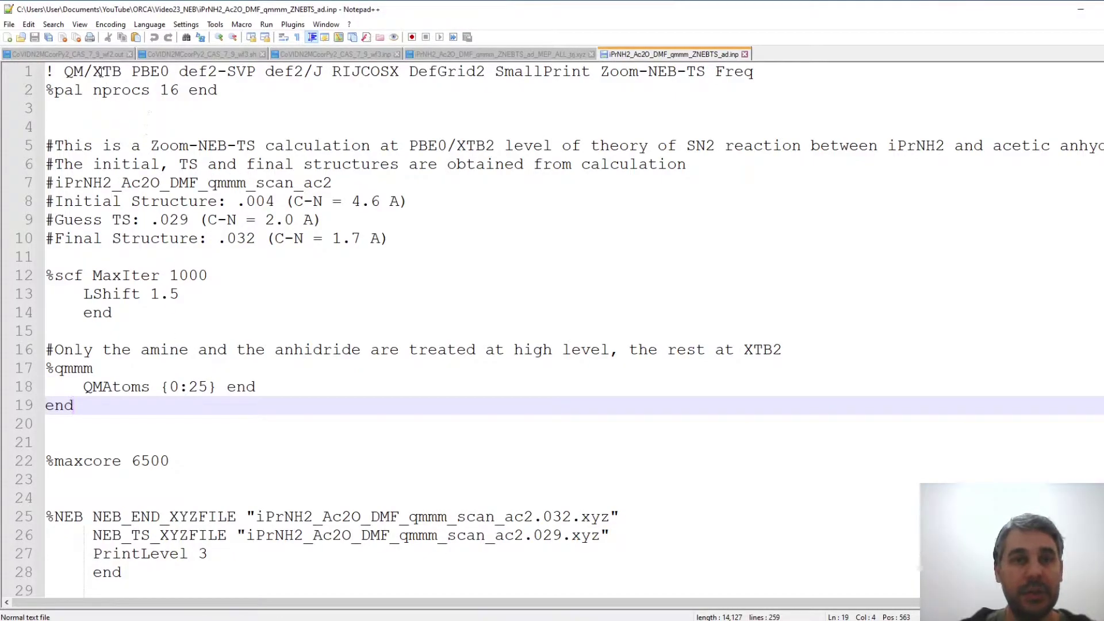
pyautogui.moveTo(95, 71); pyautogui.dragTo(123, 71)
pyautogui.click(400, 182)
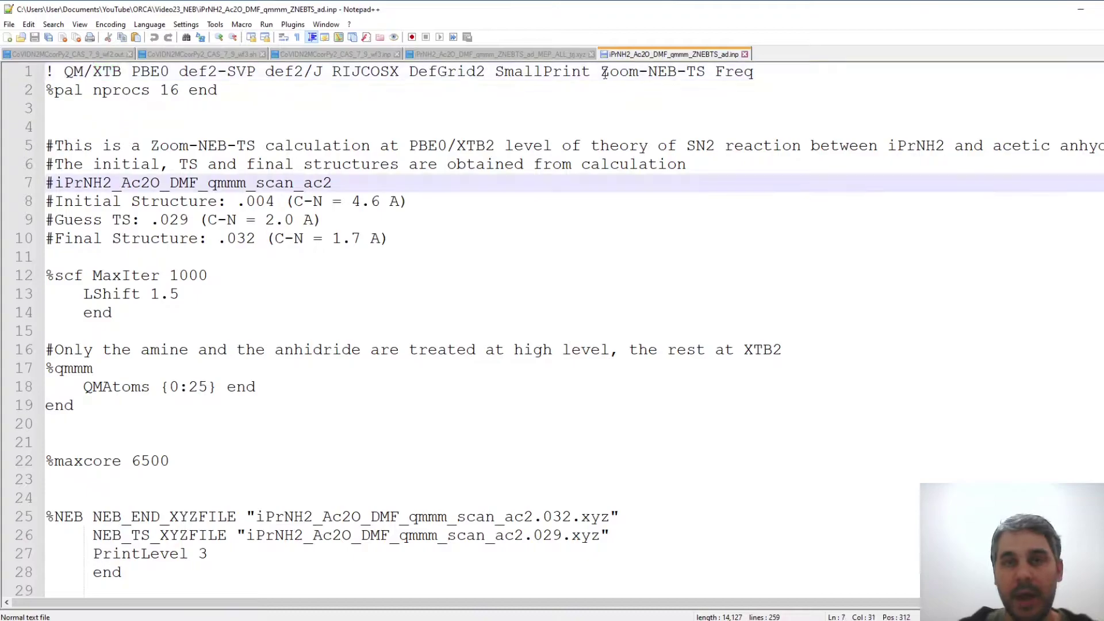
pyautogui.moveTo(602, 71); pyautogui.dragTo(705, 72)
pyautogui.doubleClick(676, 72)
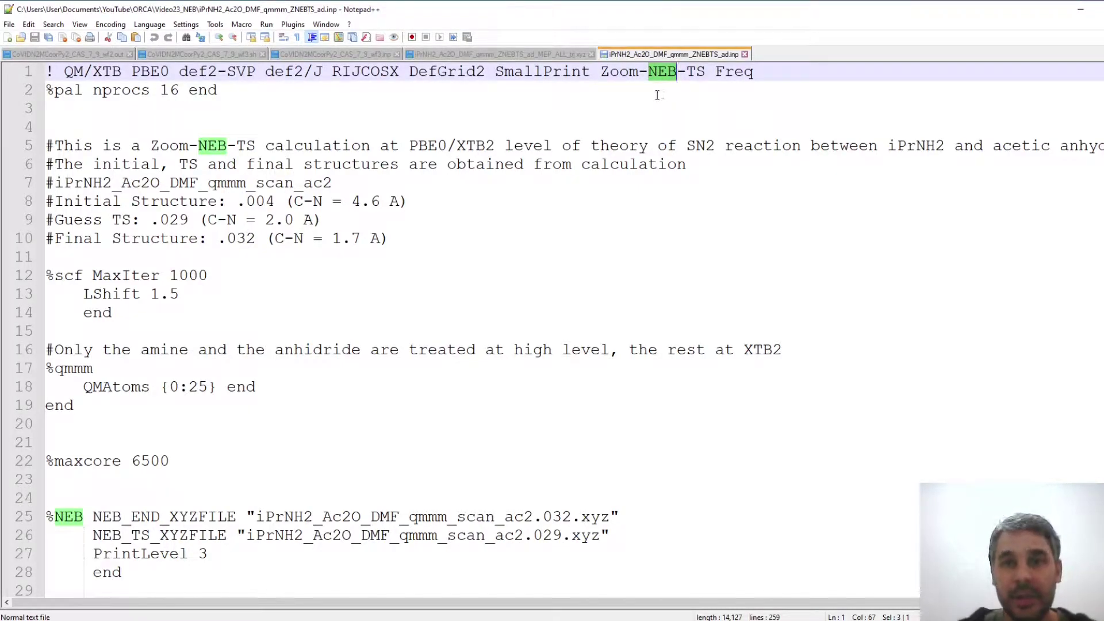
pyautogui.doubleClick(637, 72)
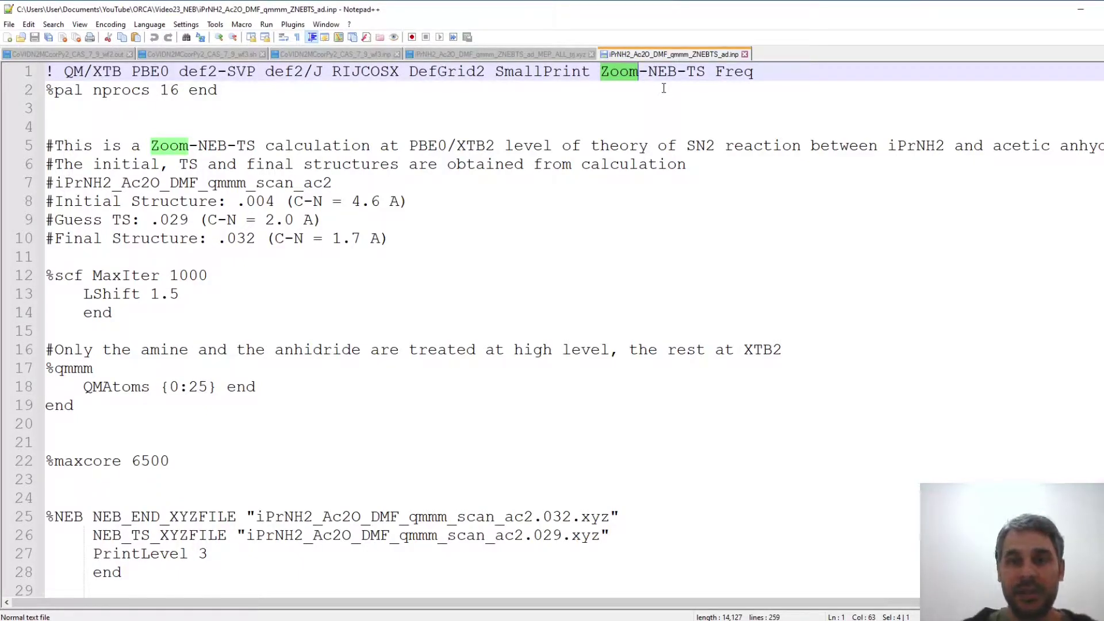
pyautogui.moveTo(686, 71); pyautogui.dragTo(704, 72)
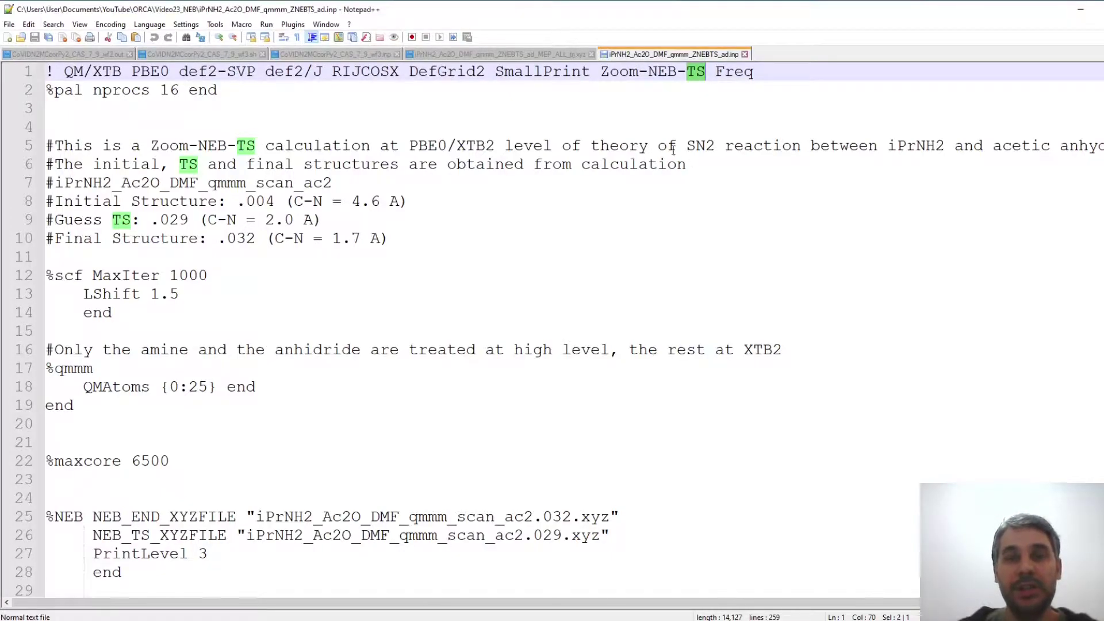
pyautogui.click(698, 110)
pyautogui.moveTo(688, 72); pyautogui.dragTo(705, 73)
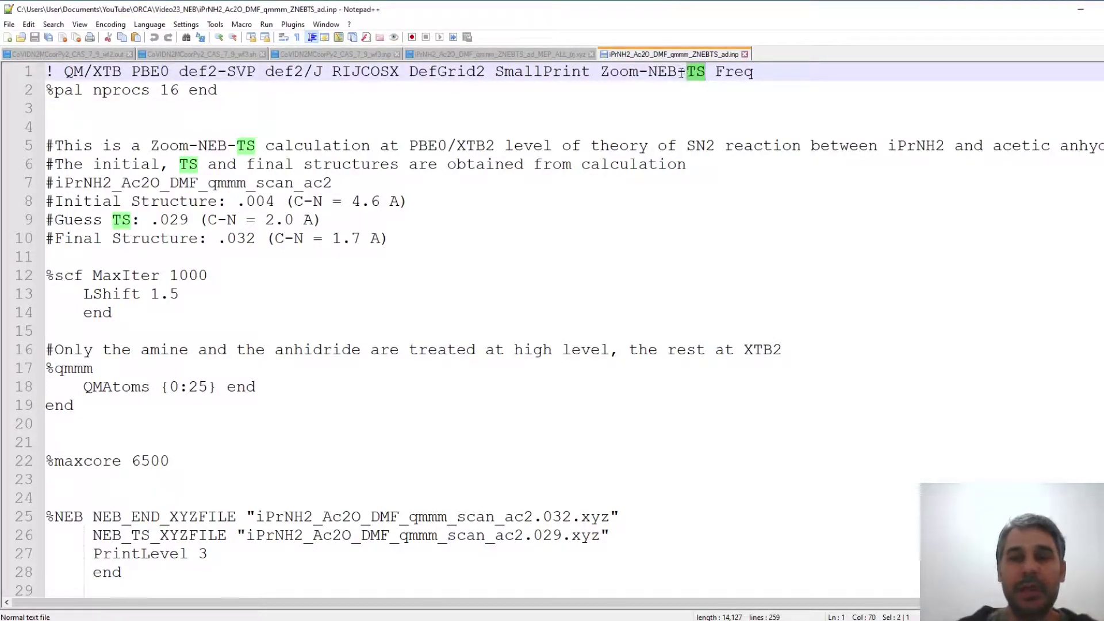
pyautogui.click(700, 90)
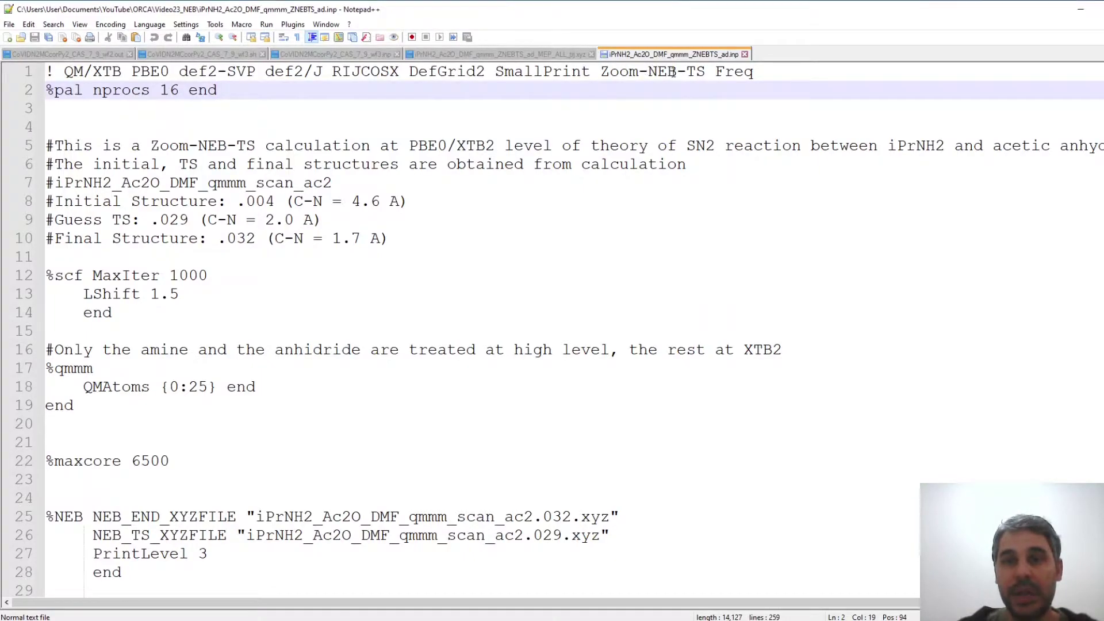
pyautogui.moveTo(677, 73); pyautogui.dragTo(648, 73)
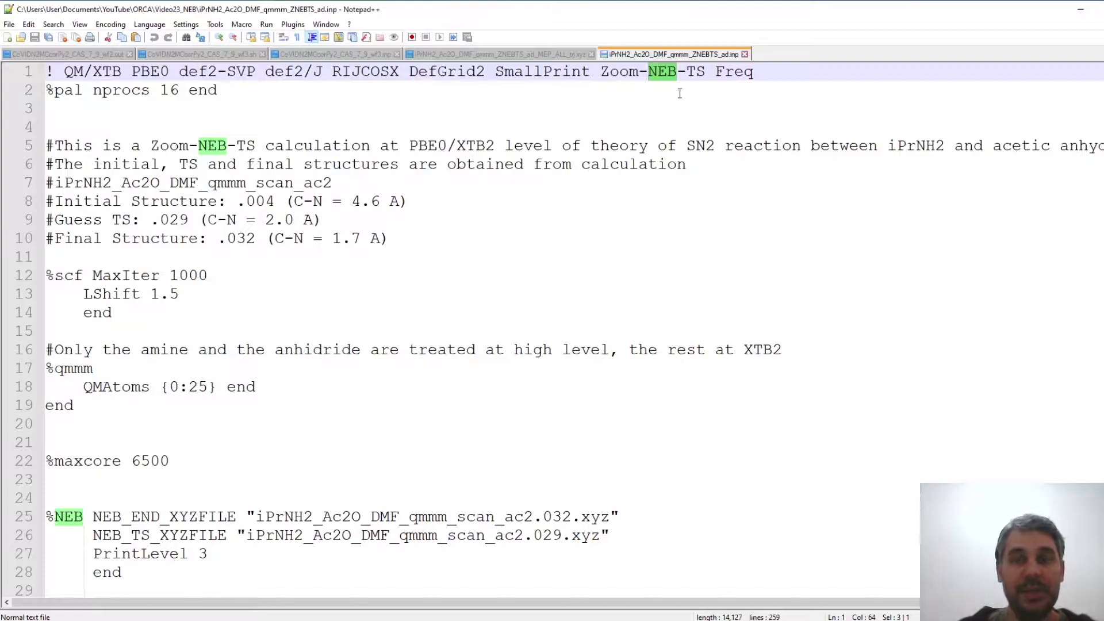
# Point out the final-structure comment lines near the top of the input, then scroll down
pyautogui.click(485, 238)
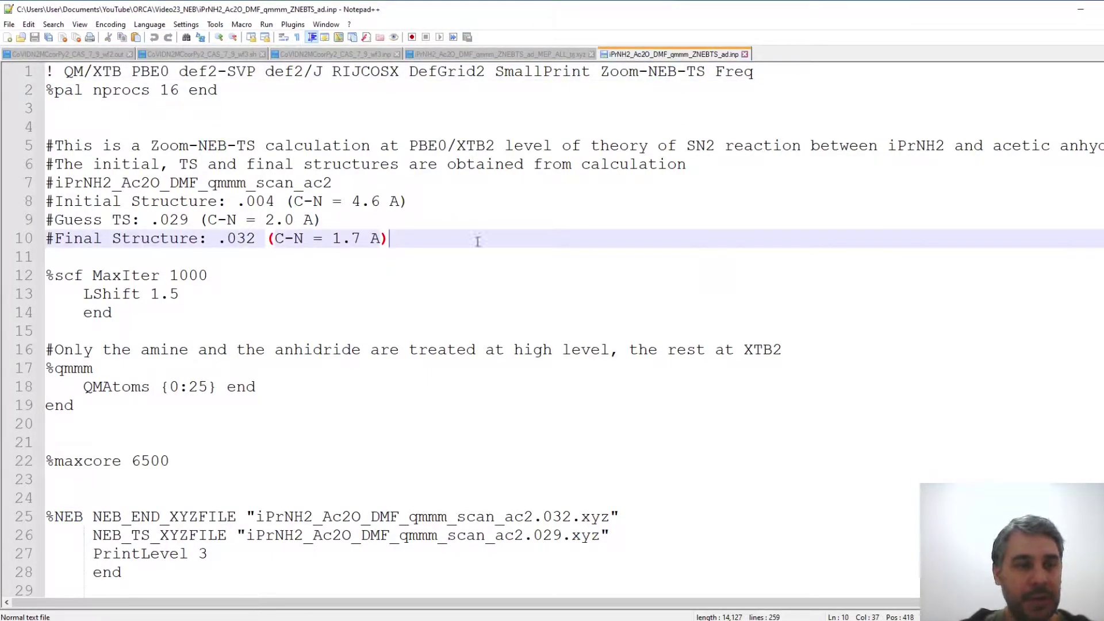
pyautogui.click(427, 253)
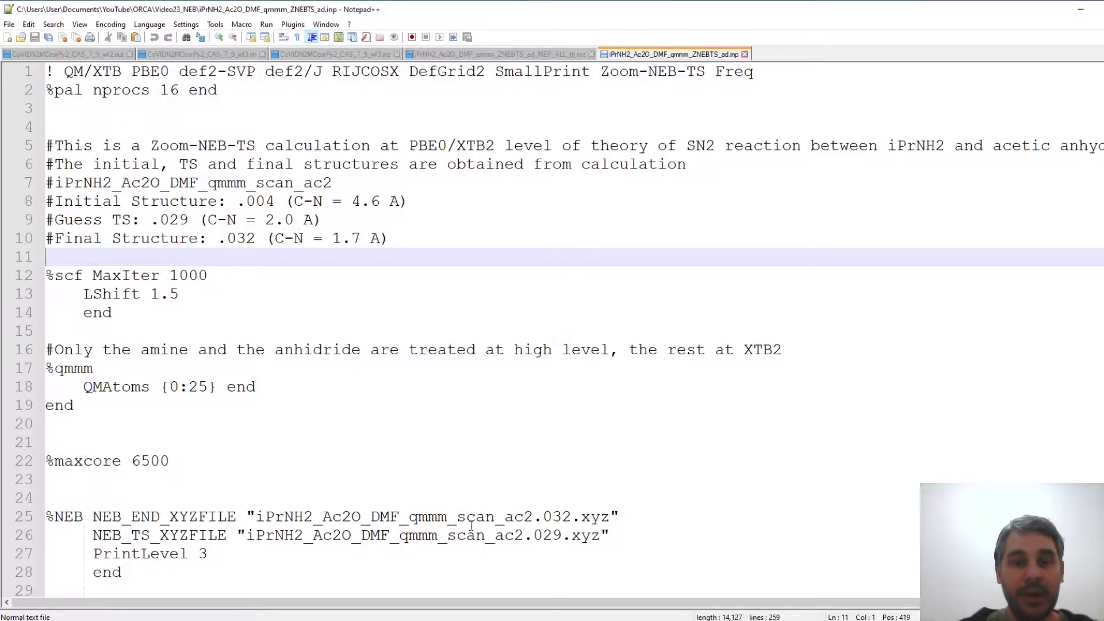
pyautogui.moveTo(534, 516); pyautogui.dragTo(505, 516)
pyautogui.scroll(-1, 558, 432)
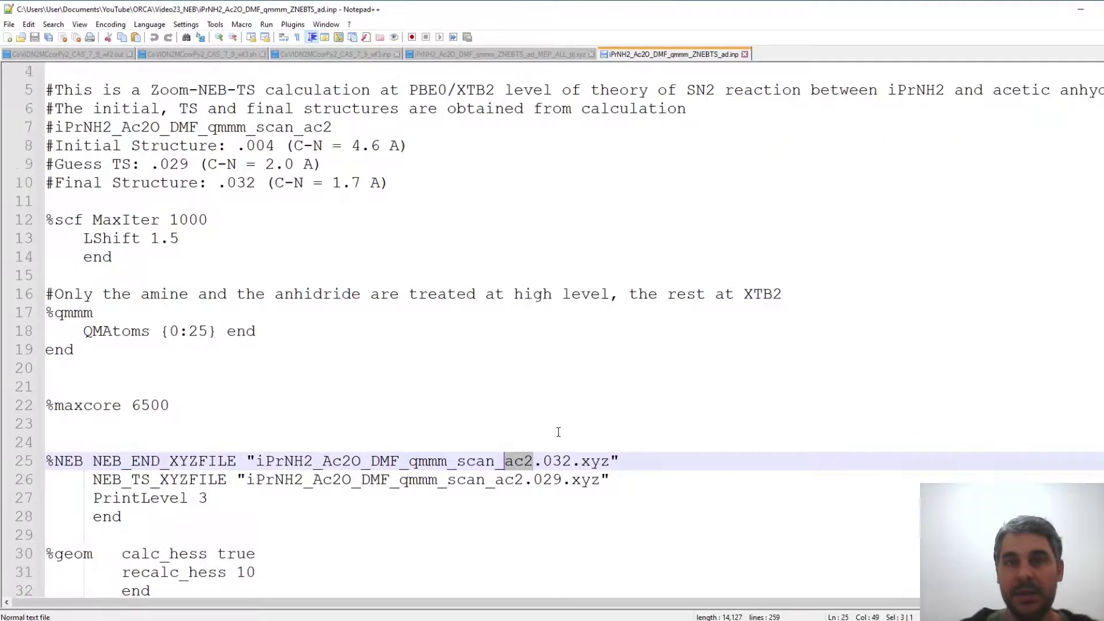
pyautogui.scroll(-1, 558, 431)
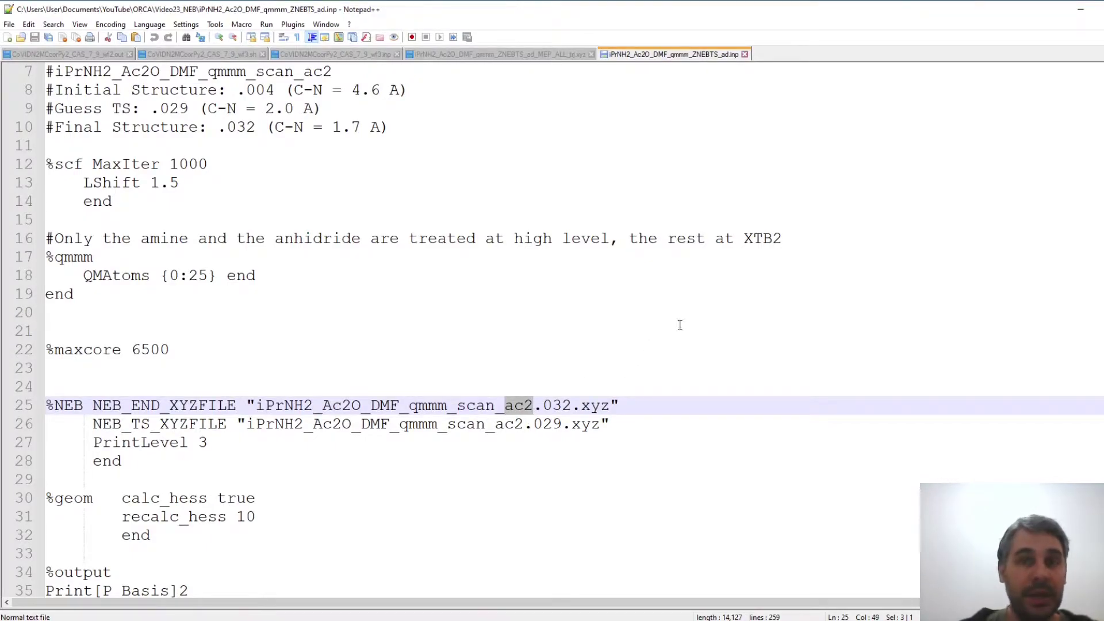
pyautogui.scroll(-2, 371, 447)
# Highlight the NEB_END_XYZFILE and NEB_TS_XYZFILE file names in the %NEB block and the coordinate block
pyautogui.click(102, 295)
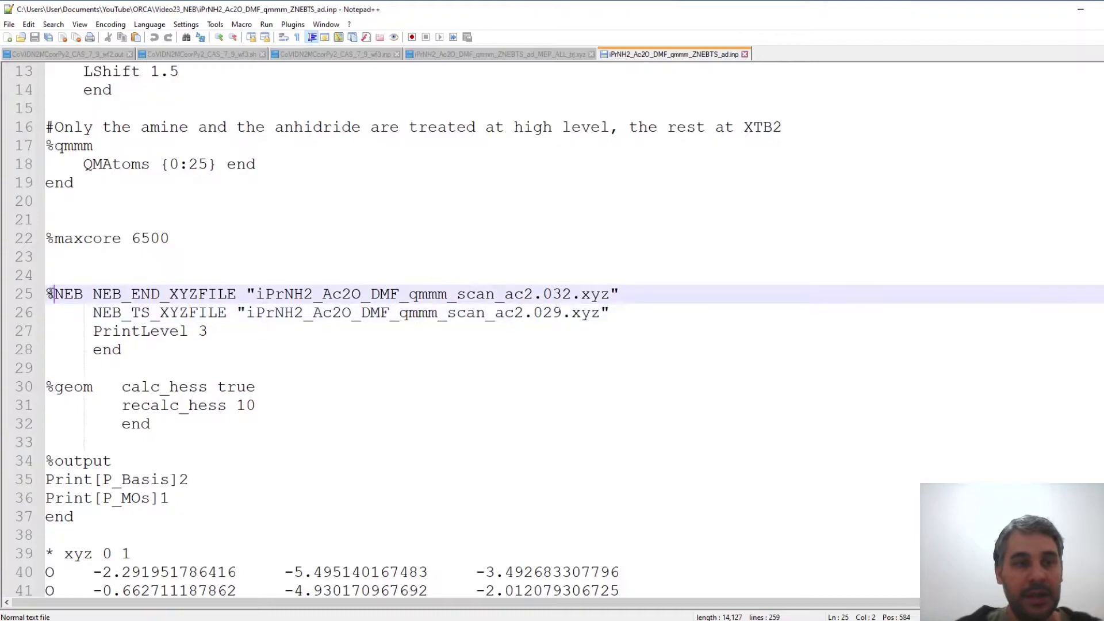
pyautogui.moveTo(96, 292); pyautogui.dragTo(237, 294)
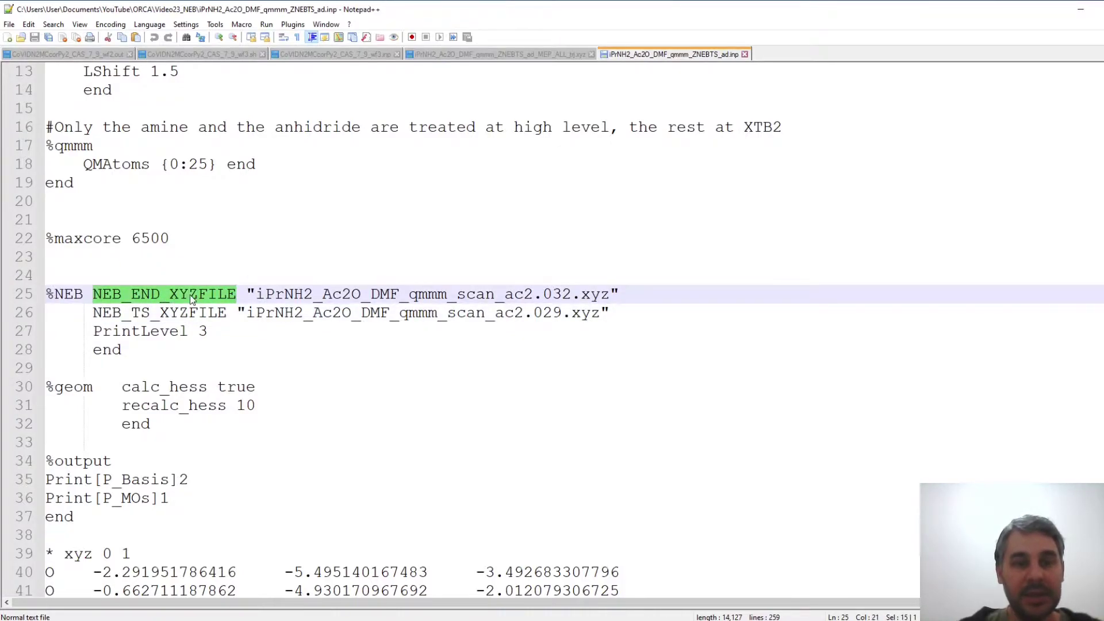
pyautogui.moveTo(256, 295); pyautogui.dragTo(610, 294)
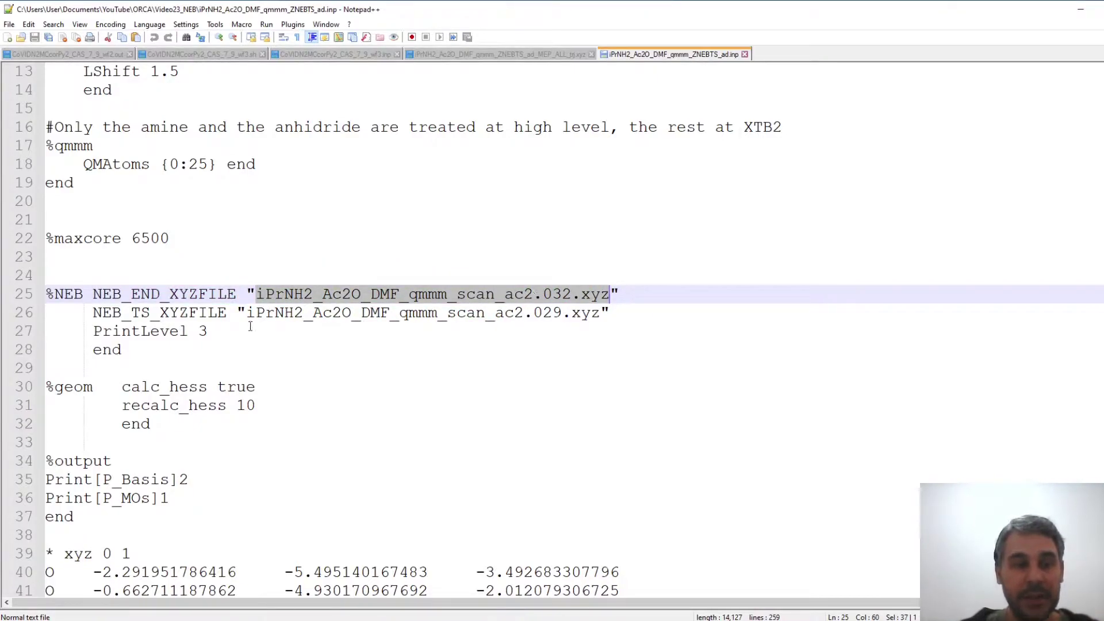
pyautogui.moveTo(94, 313); pyautogui.dragTo(236, 312)
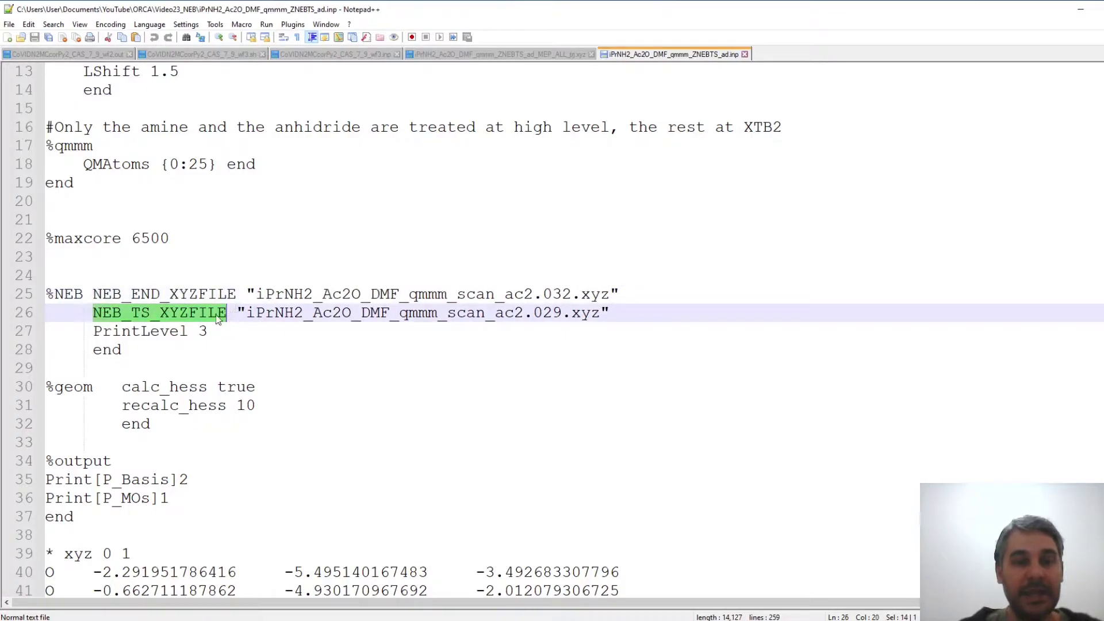
pyautogui.click(132, 313)
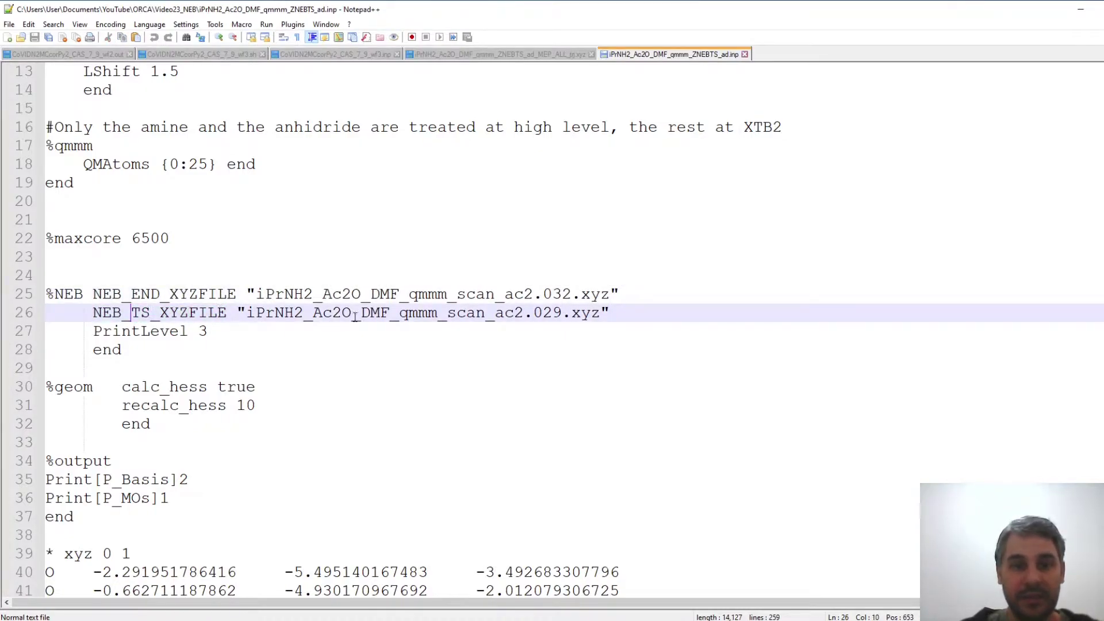
pyautogui.moveTo(601, 314); pyautogui.dragTo(246, 313)
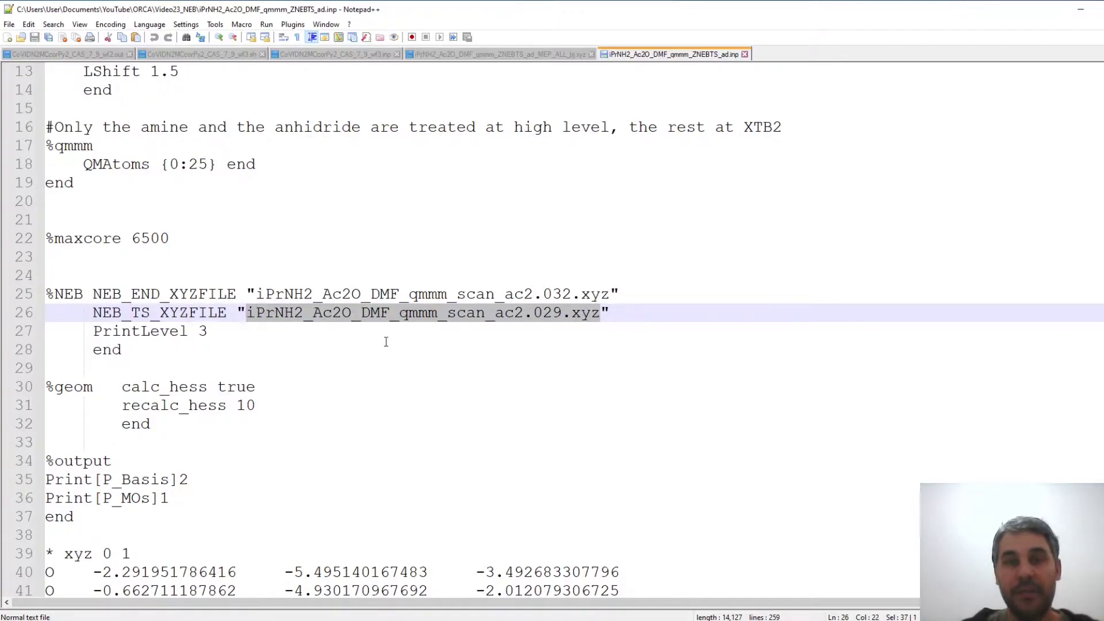
pyautogui.scroll(-5, 506, 382)
pyautogui.moveTo(50, 294); pyautogui.dragTo(678, 535)
# Return to the top of the file and highlight the initial structure number 004
pyautogui.scroll(20, 724, 468)
pyautogui.scroll(9, 763, 487)
pyautogui.hotkey('ctrl', 'Home')
pyautogui.click(322, 238)
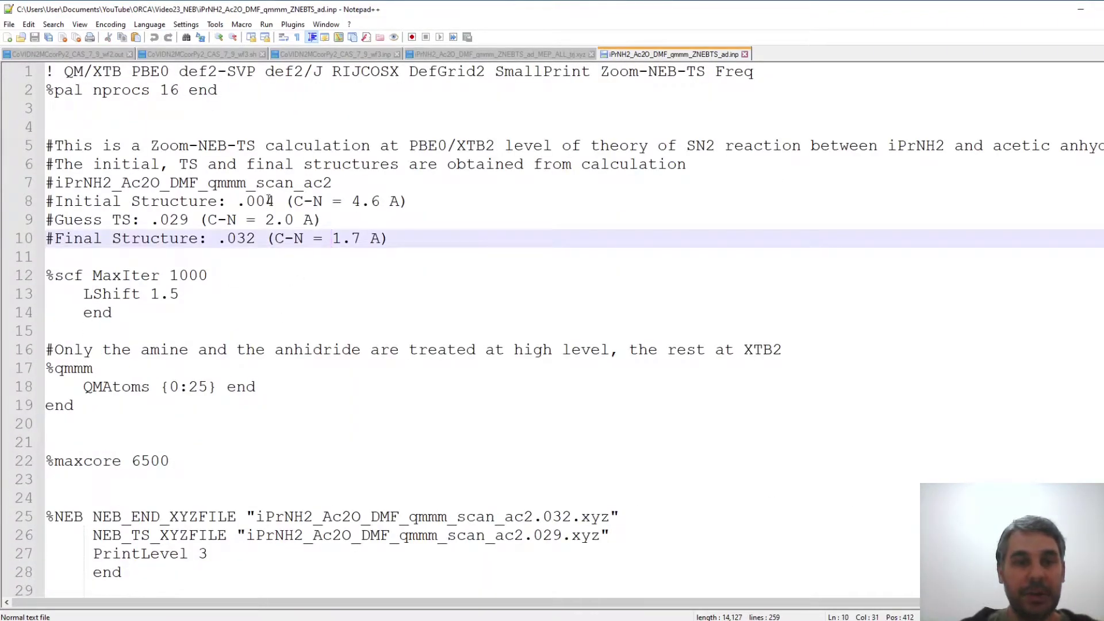
pyautogui.moveTo(274, 201); pyautogui.dragTo(246, 200)
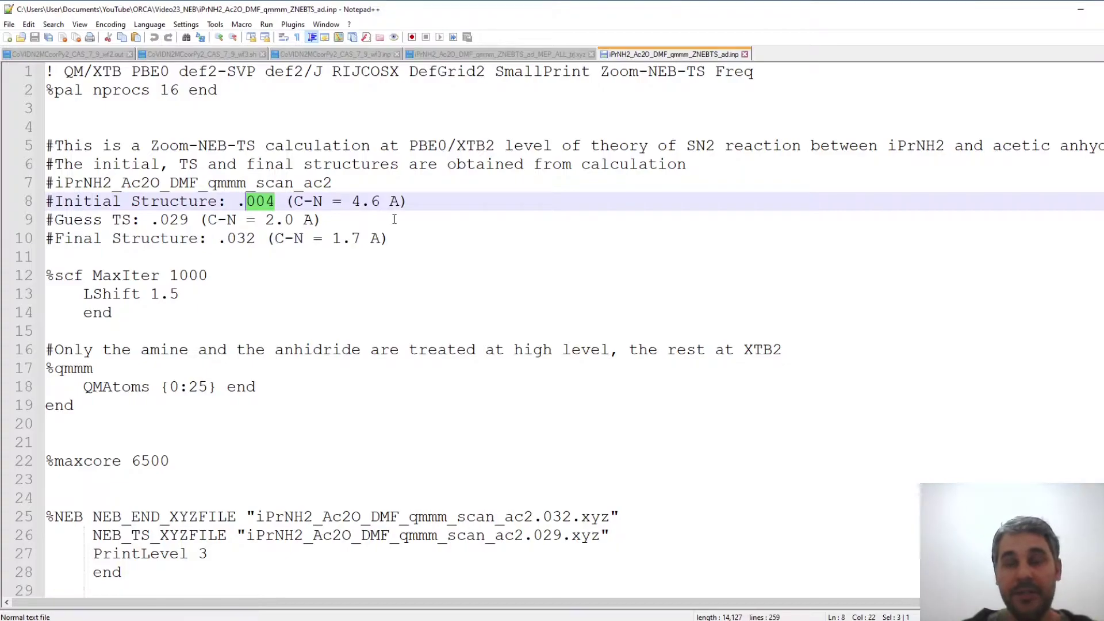
pyautogui.scroll(-4, 574, 388)
pyautogui.scroll(1, 693, 413)
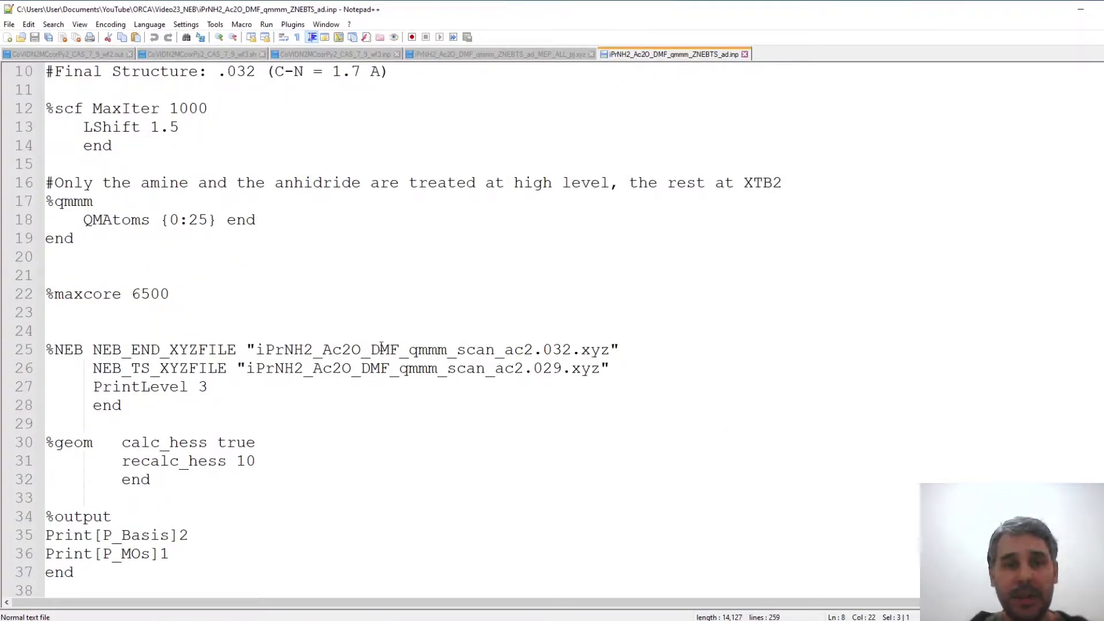
pyautogui.scroll(-1, 557, 325)
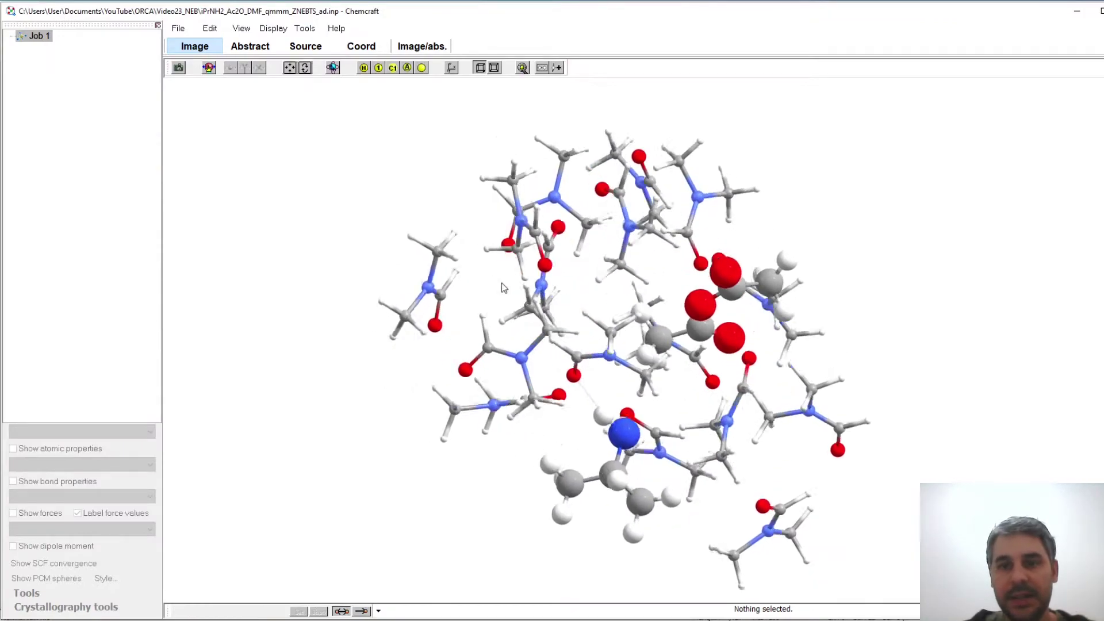
# Rotate the current structure and select N14 and C3 to measure their distance
pyautogui.moveTo(529, 269); pyautogui.dragTo(506, 255)
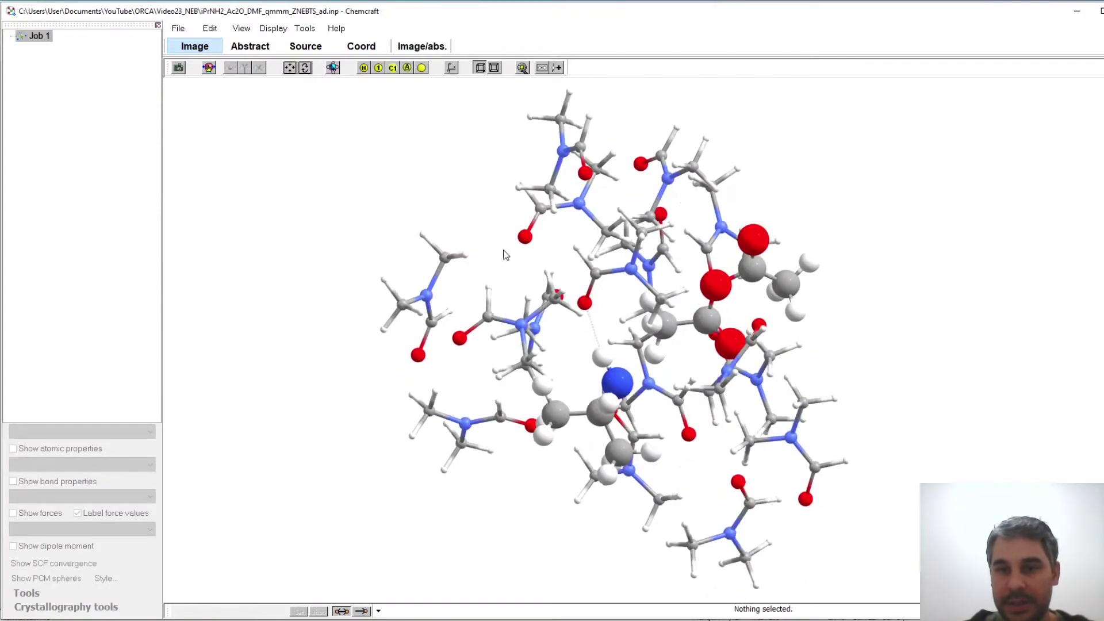
pyautogui.click(623, 382)
pyautogui.click(704, 319)
pyautogui.moveTo(794, 328); pyautogui.dragTo(787, 343)
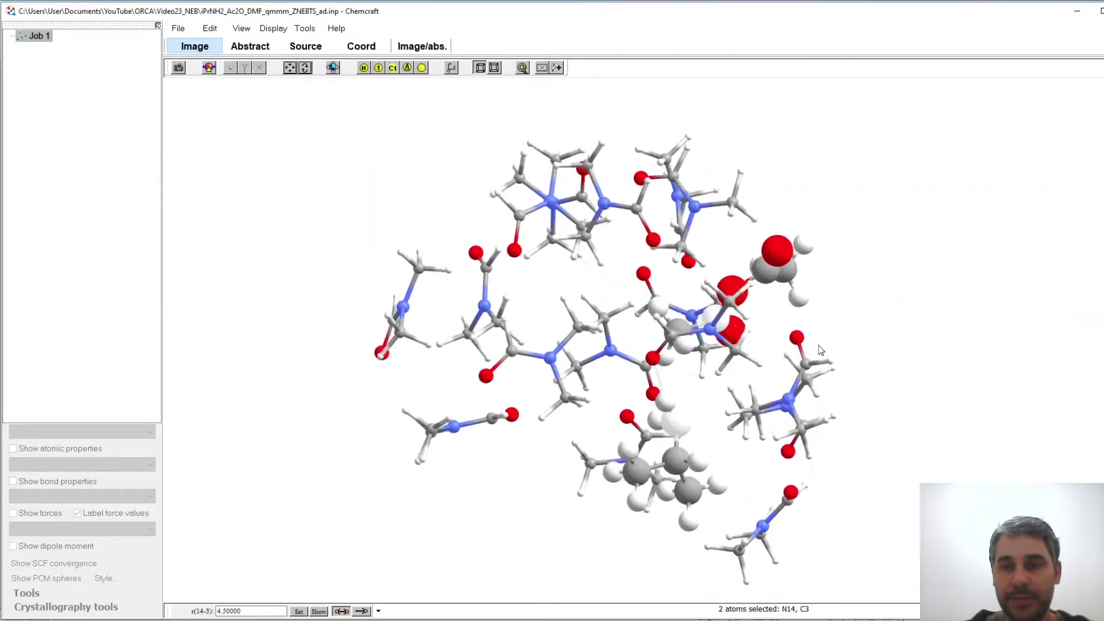
# Open iPrNH2_Ac2O_DMF_qmmm_scan_ac2.029.xyz and measure the N14–C3 distance of 2.0 Å
pyautogui.click(180, 30)
pyautogui.click(192, 56)
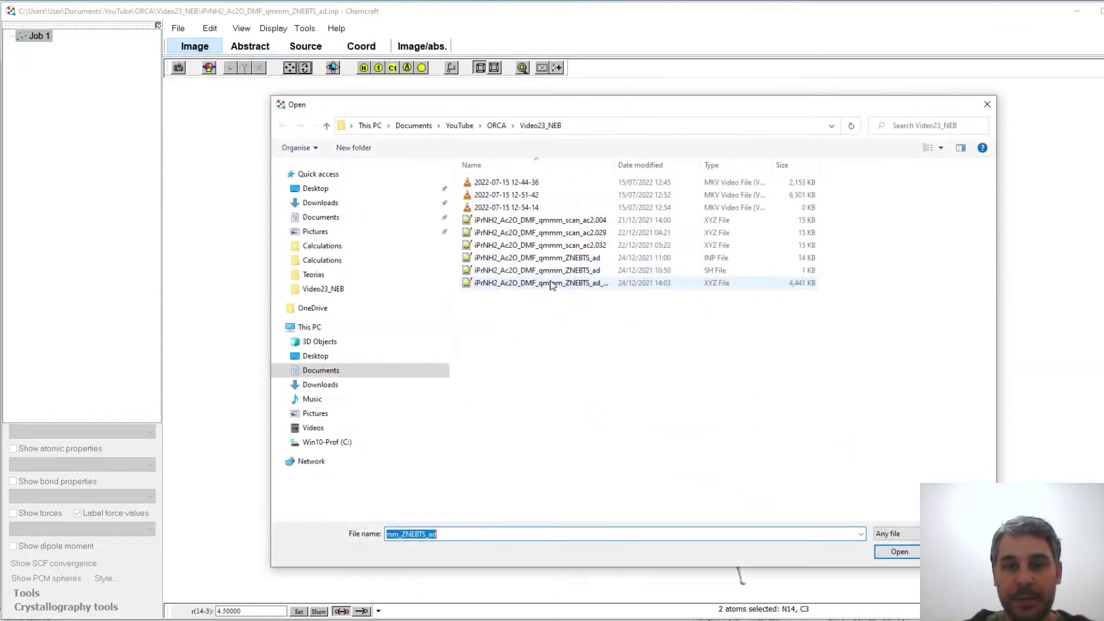
pyautogui.doubleClick(517, 229)
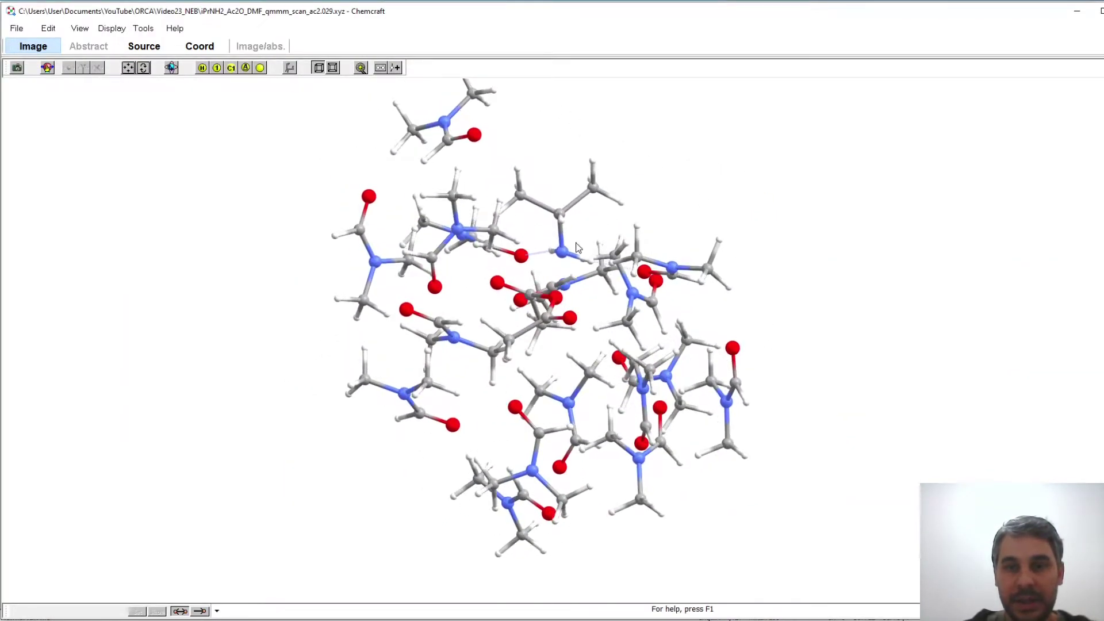
pyautogui.click(643, 322)
pyautogui.click(586, 321)
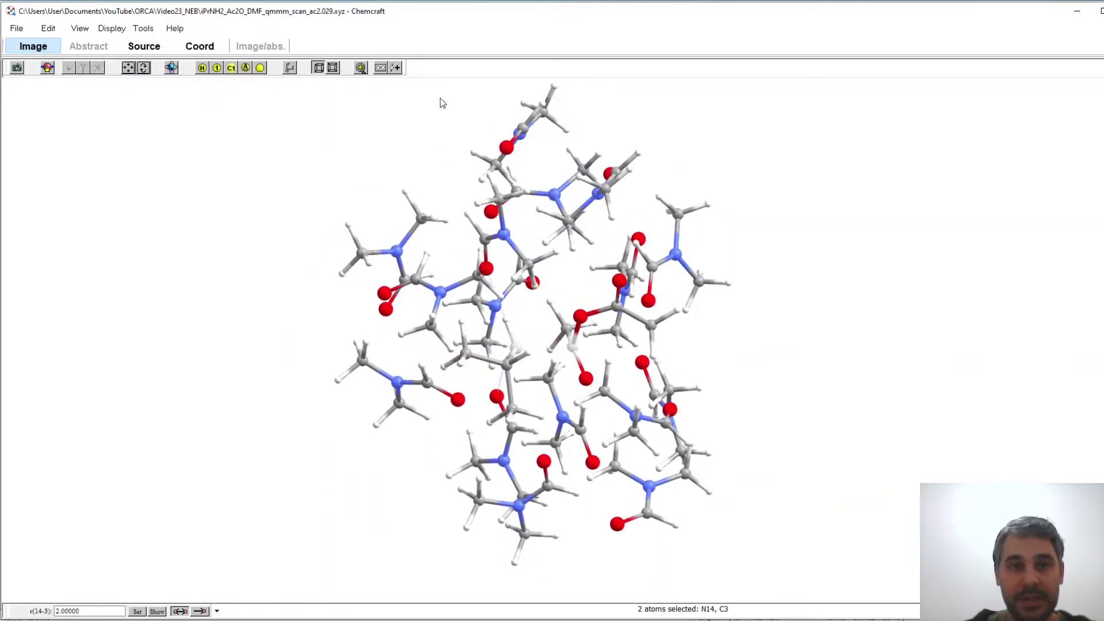
# Draw the reacting amine and anhydride QM atoms as large balls and recheck C3–N14
pyautogui.click(397, 68)
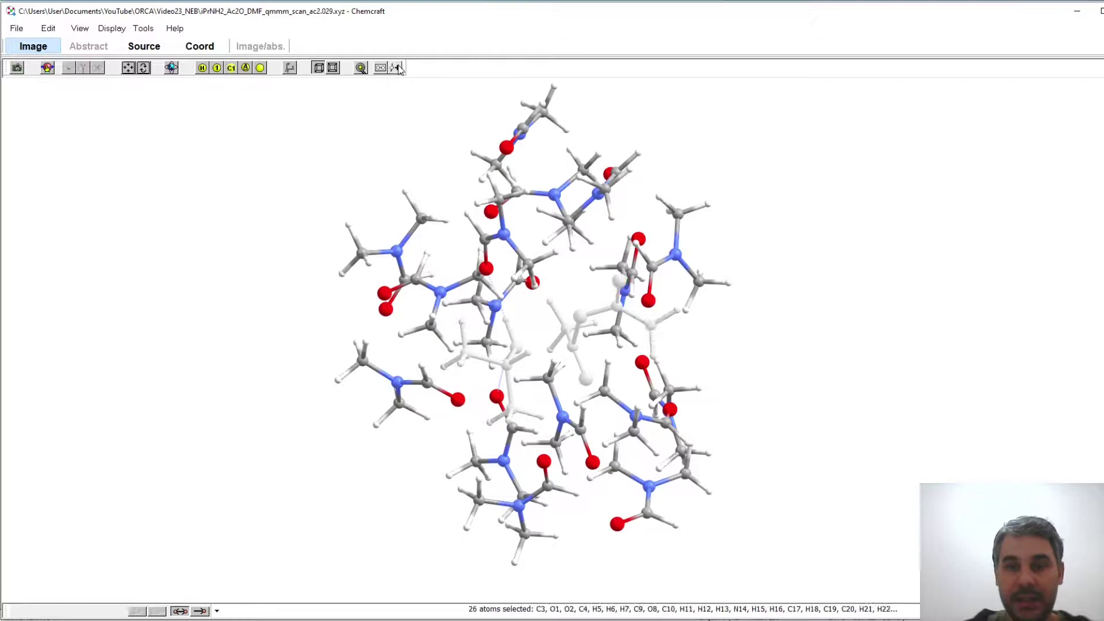
pyautogui.click(789, 325)
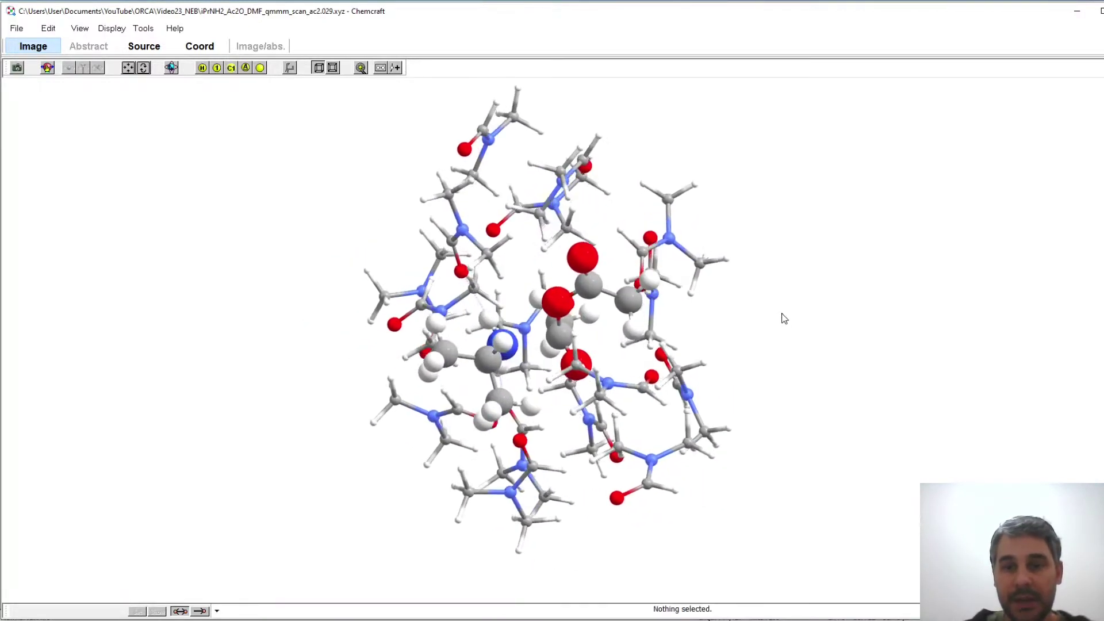
pyautogui.moveTo(784, 317)
pyautogui.mouseDown()
pyautogui.moveTo(810, 320)
pyautogui.moveTo(776, 319)
pyautogui.mouseUp()
pyautogui.click(523, 358)
pyautogui.click(524, 360)
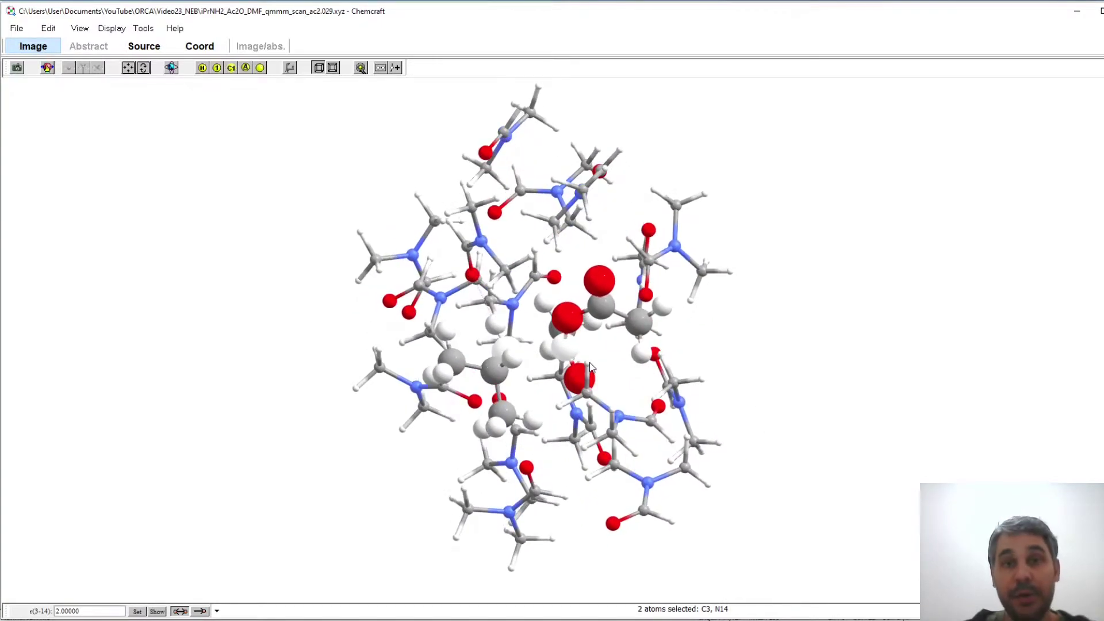
# Load the final .032 scan structure and inspect the N14–C3 distance from several angles
pyautogui.click(726, 354)
pyautogui.click(17, 29)
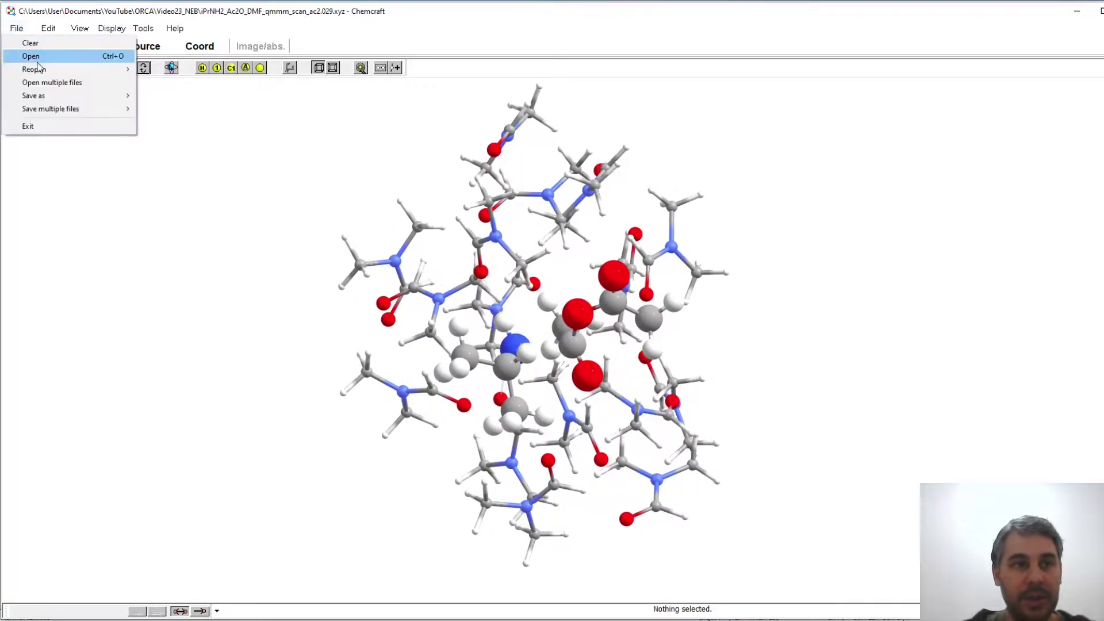
pyautogui.press('Escape')
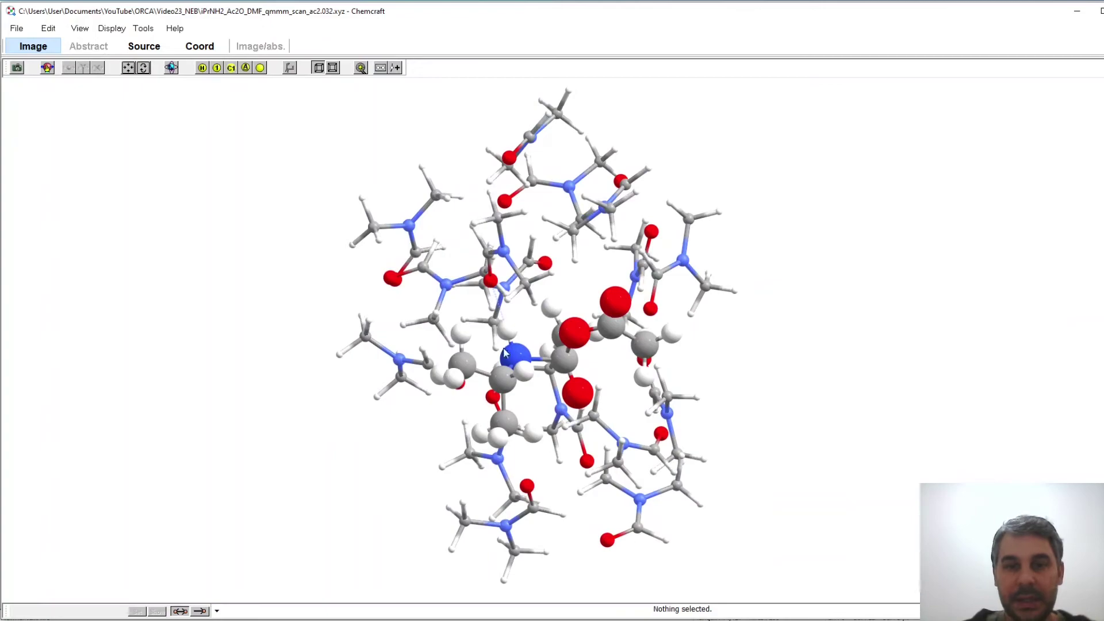
pyautogui.click(506, 353)
pyautogui.click(563, 359)
pyautogui.moveTo(641, 377); pyautogui.dragTo(575, 353)
pyautogui.click(684, 281)
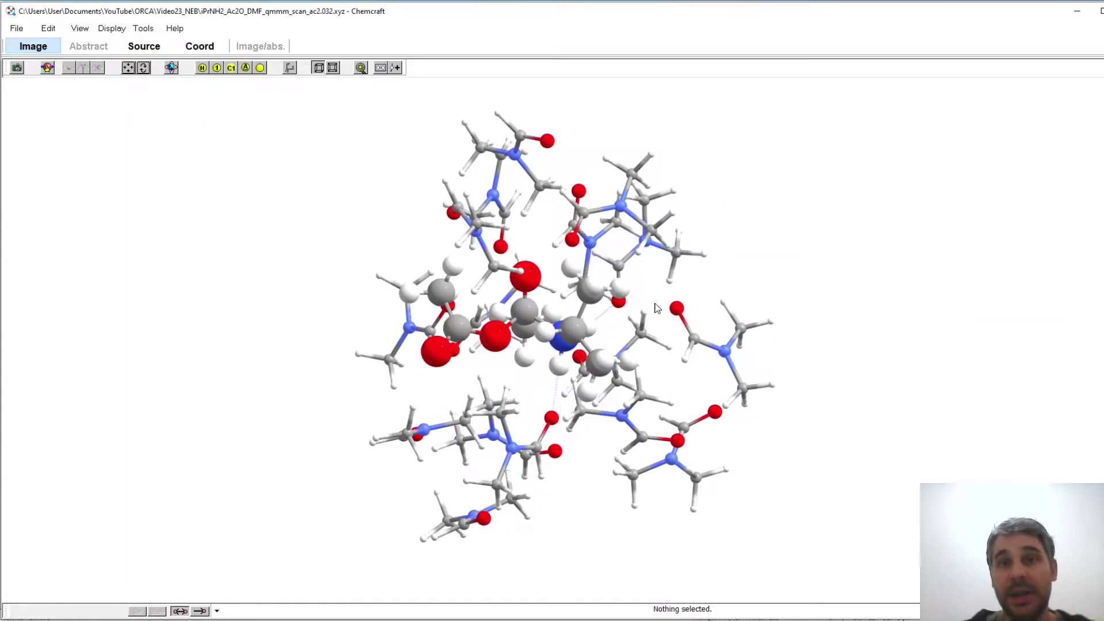
pyautogui.moveTo(622, 311); pyautogui.dragTo(635, 322)
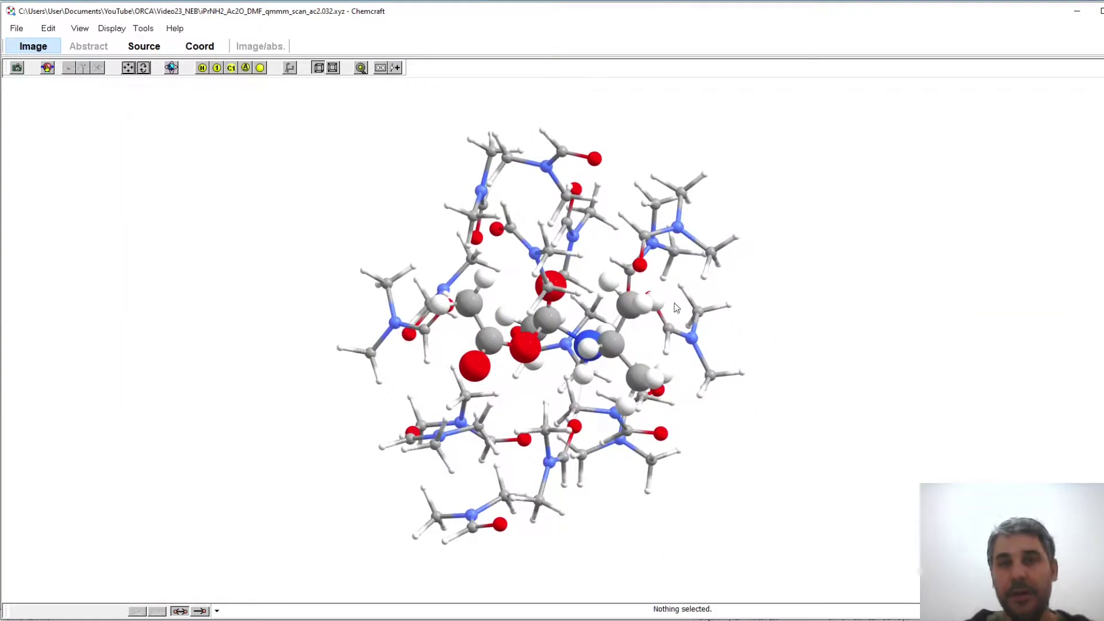
# Back in the ORCA input in Notepad++, scroll to the %NEB block and highlight a keyword
pyautogui.hotkey('alt', 'Tab')
pyautogui.click(313, 381)
pyautogui.scroll(-1, 451, 419)
pyautogui.click(451, 423)
pyautogui.moveTo(93, 349); pyautogui.dragTo(237, 349)
pyautogui.moveTo(93, 350); pyautogui.dragTo(236, 348)
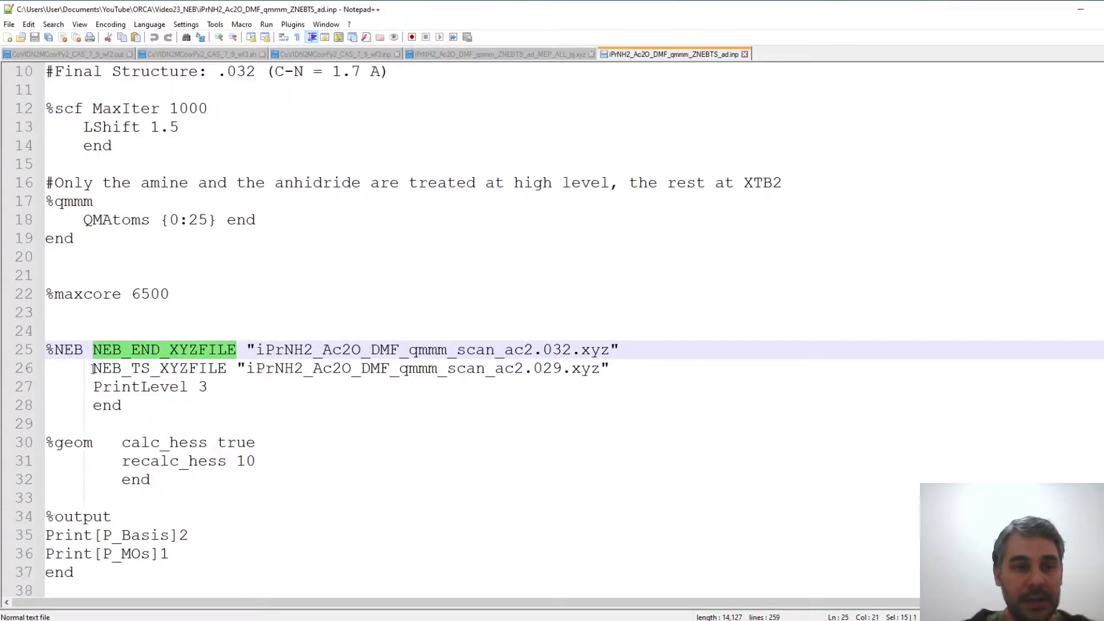
pyautogui.moveTo(93, 368); pyautogui.dragTo(228, 368)
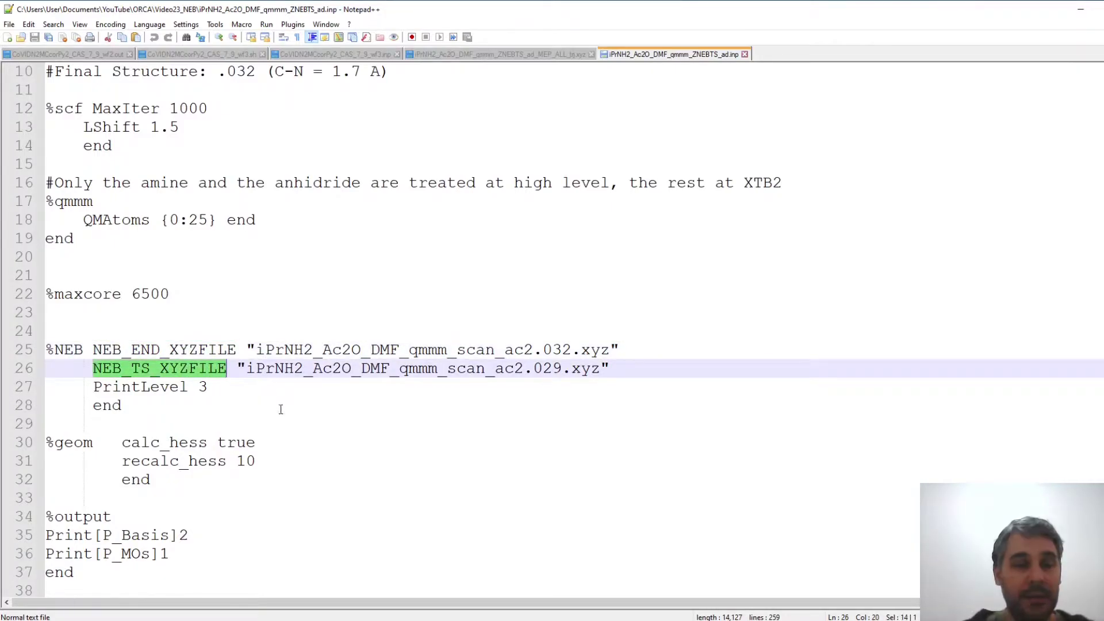
pyautogui.scroll(-6, 283, 405)
pyautogui.moveTo(49, 293); pyautogui.dragTo(536, 402)
pyautogui.scroll(5, 470, 326)
pyautogui.click(470, 326)
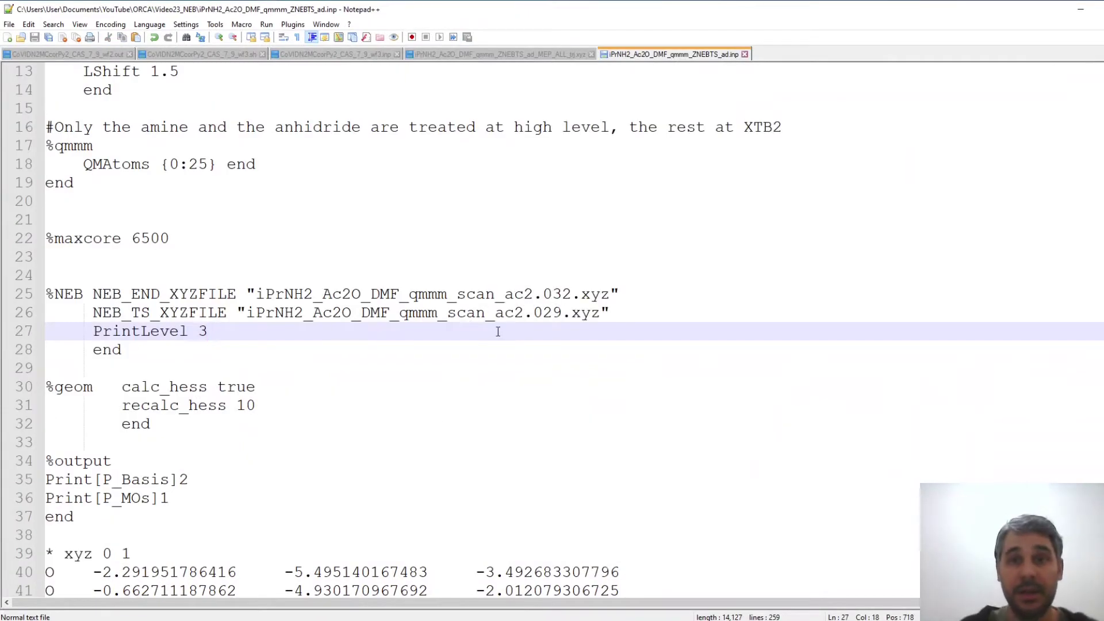
pyautogui.press('Return')
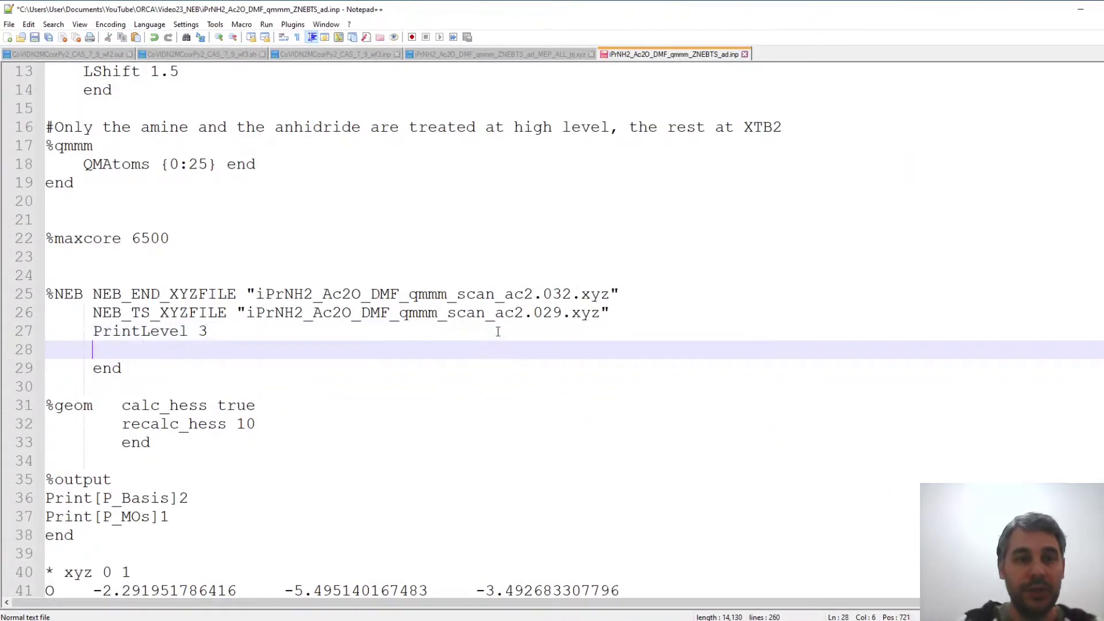
pyautogui.write('PreOpt True')
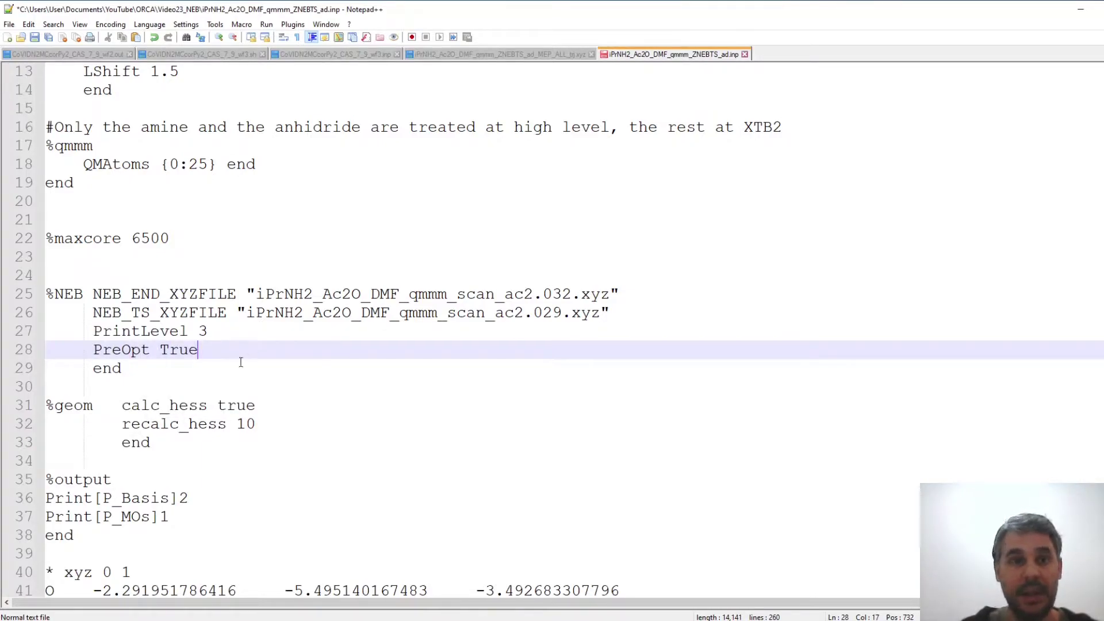
pyautogui.hotkey('ctrl', 'z')
pyautogui.click(99, 312)
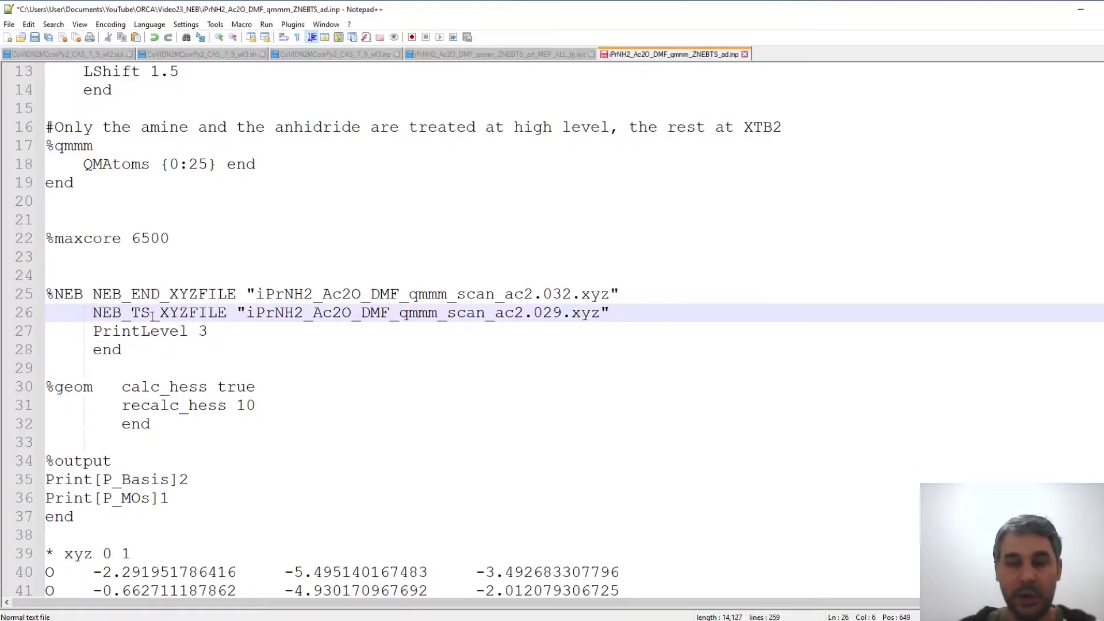
pyautogui.write('#')
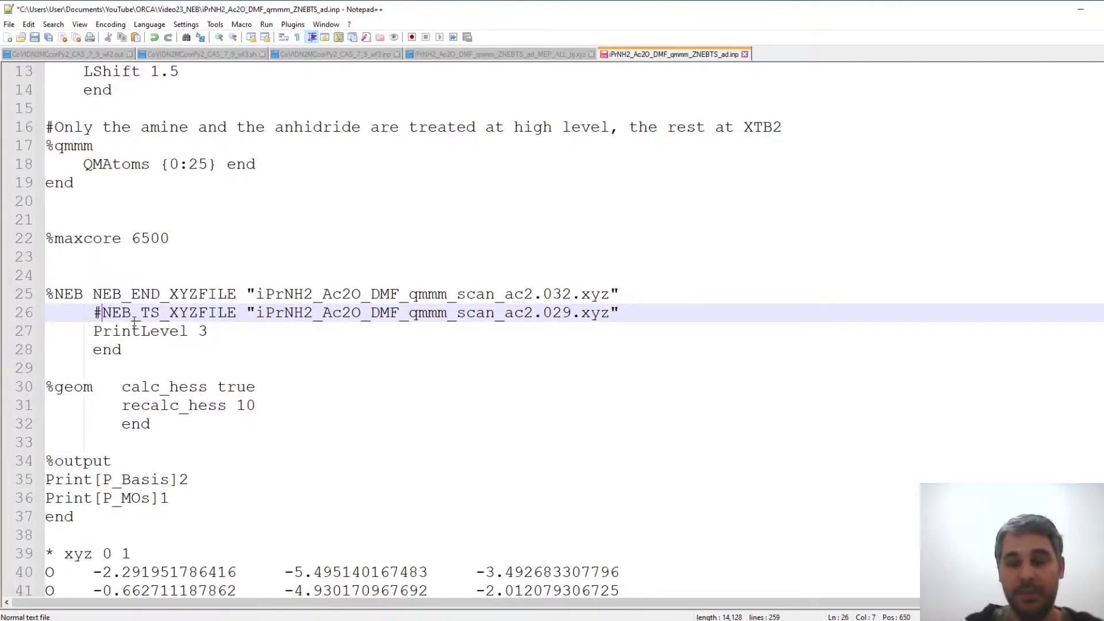
pyautogui.hotkey('ctrl', 'z')
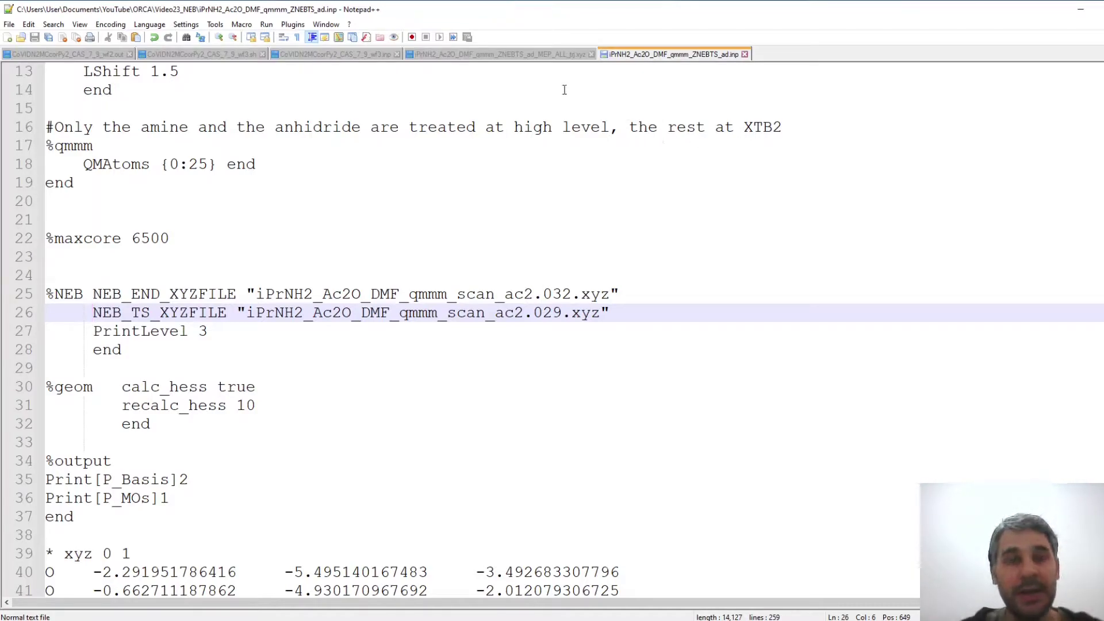
# Switch to the MEP_ALL_trj.xyz tab and scroll through its 218-atom trajectory coordinates
pyautogui.click(543, 52)
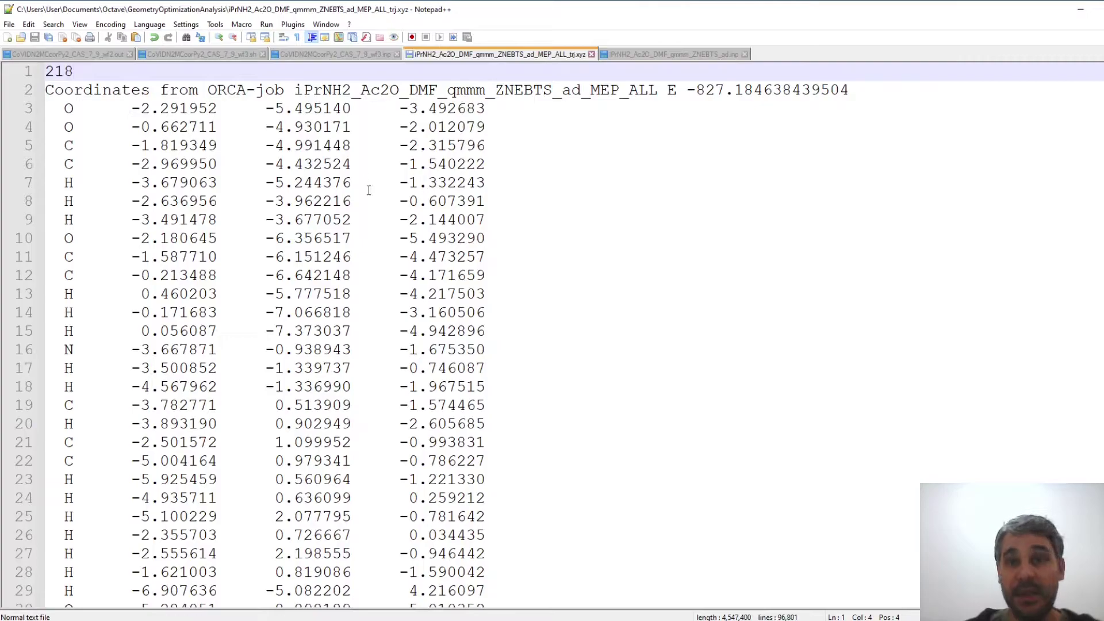
pyautogui.scroll(-20, 368, 190)
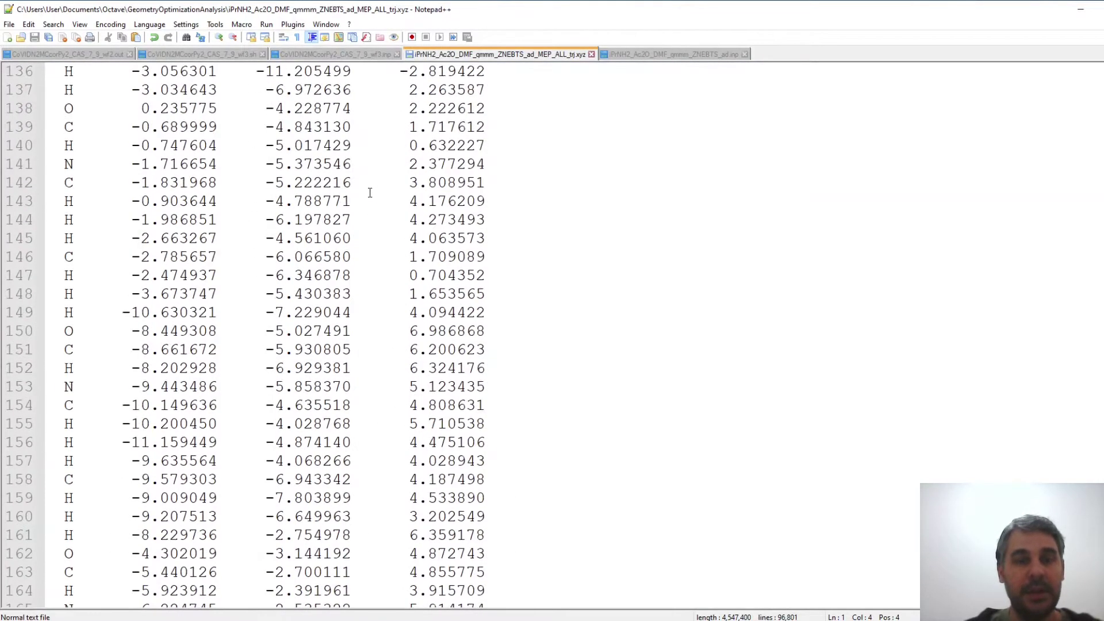
pyautogui.scroll(-11, 369, 193)
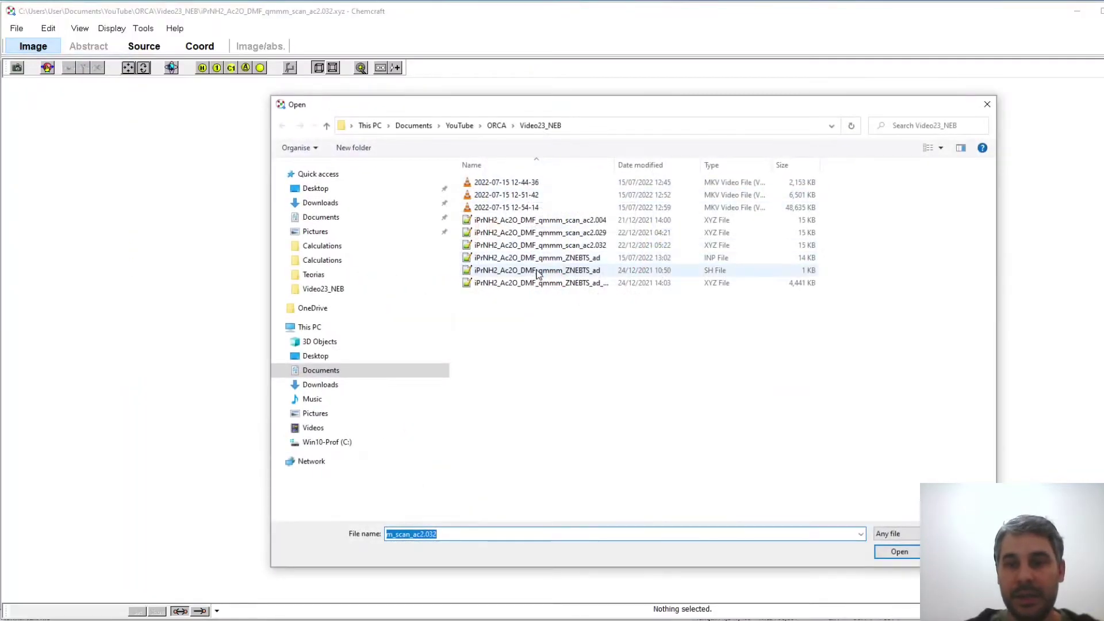
# Open iPrNH2_Ac2O_DMF_qmmm_ZNEBTS_ad_MEP_ALL_trj.xyz in Chemcraft and rotate the molecule to look it over
pyautogui.doubleClick(538, 283)
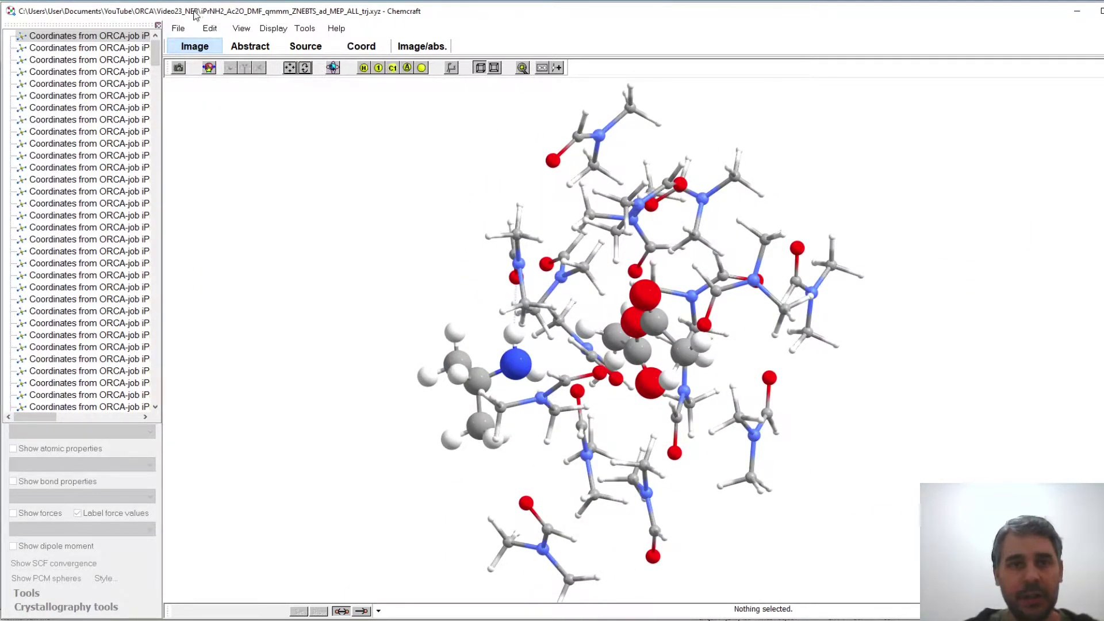
pyautogui.moveTo(417, 325); pyautogui.dragTo(463, 317)
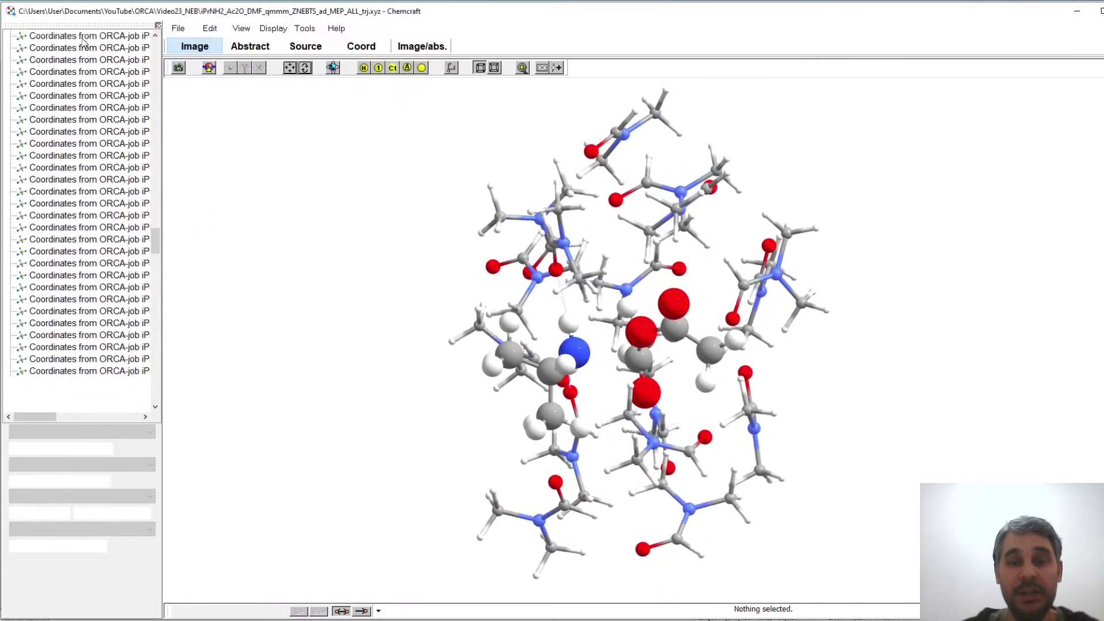
pyautogui.click(304, 28)
# Plot all frame energies, zooming onto steps 0–24 and then 277–307, restoring the full view after each
pyautogui.moveTo(384, 120)
pyautogui.click(554, 136)
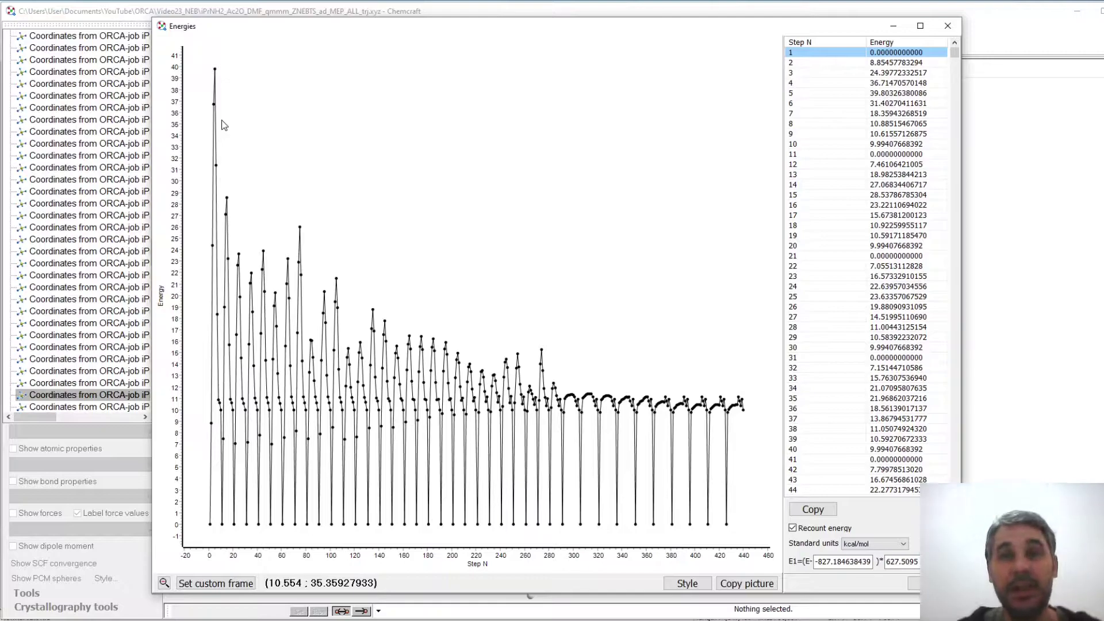
pyautogui.moveTo(202, 54); pyautogui.dragTo(240, 534)
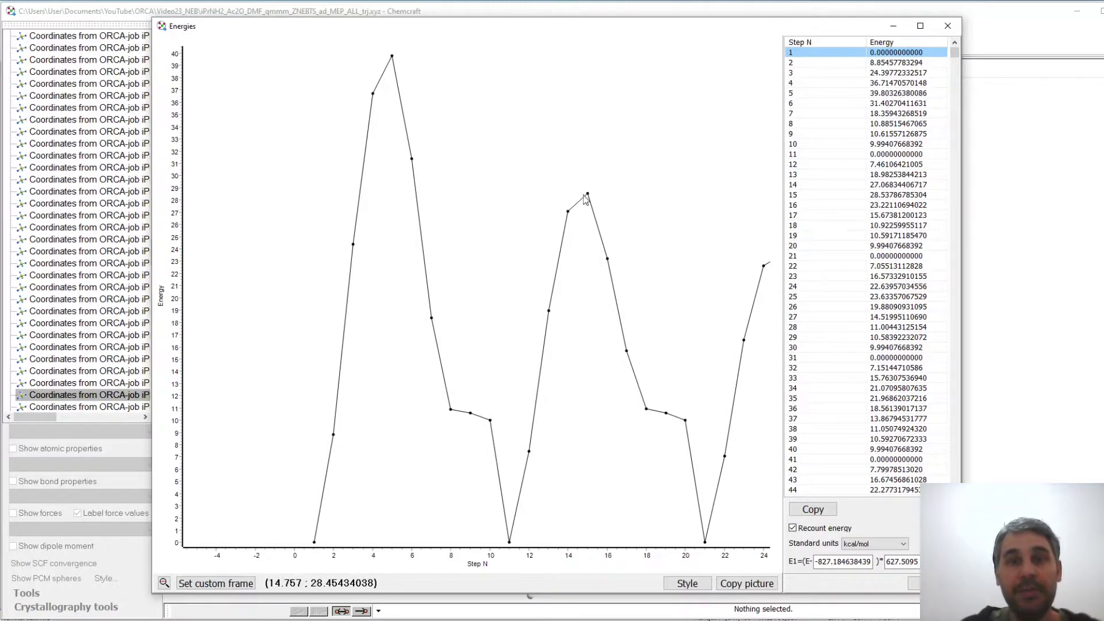
pyautogui.click(164, 582)
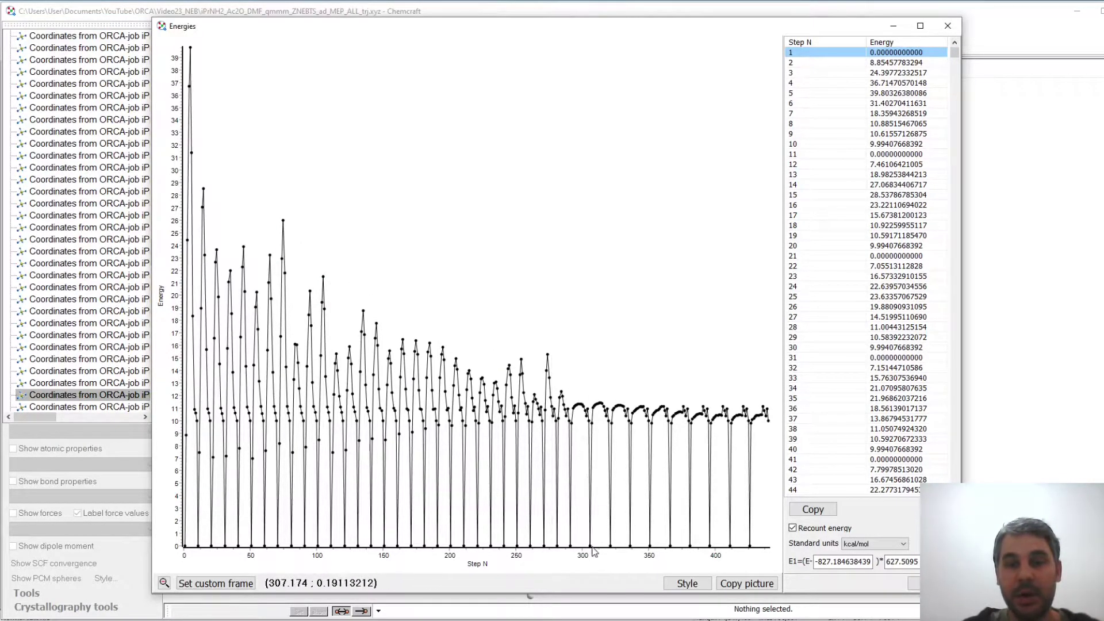
pyautogui.moveTo(593, 553); pyautogui.dragTo(593, 552)
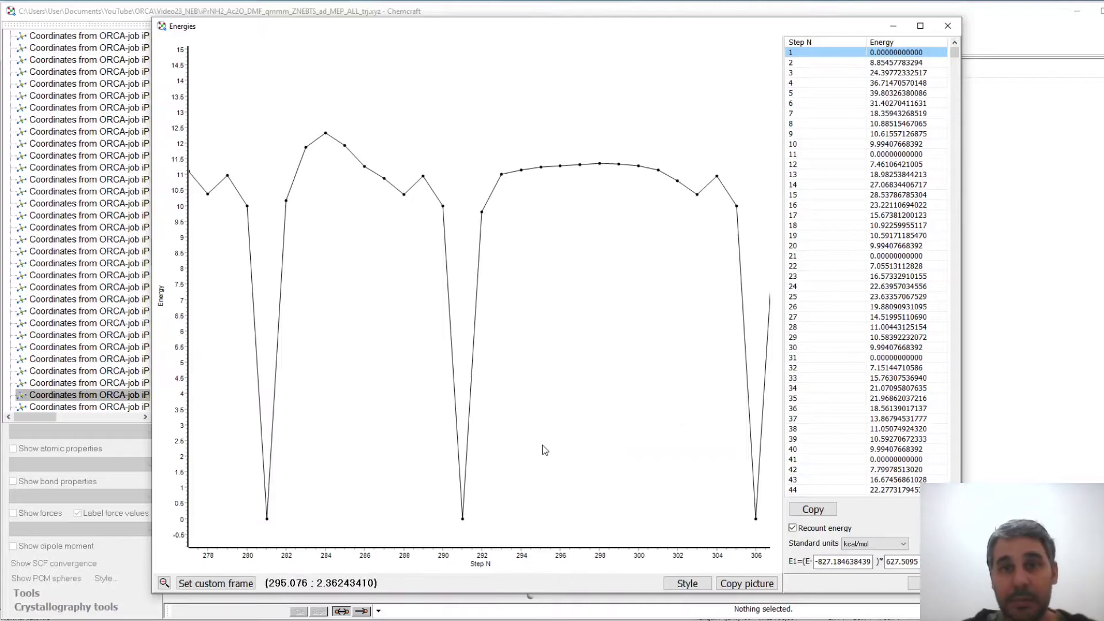
pyautogui.rightClick(509, 464)
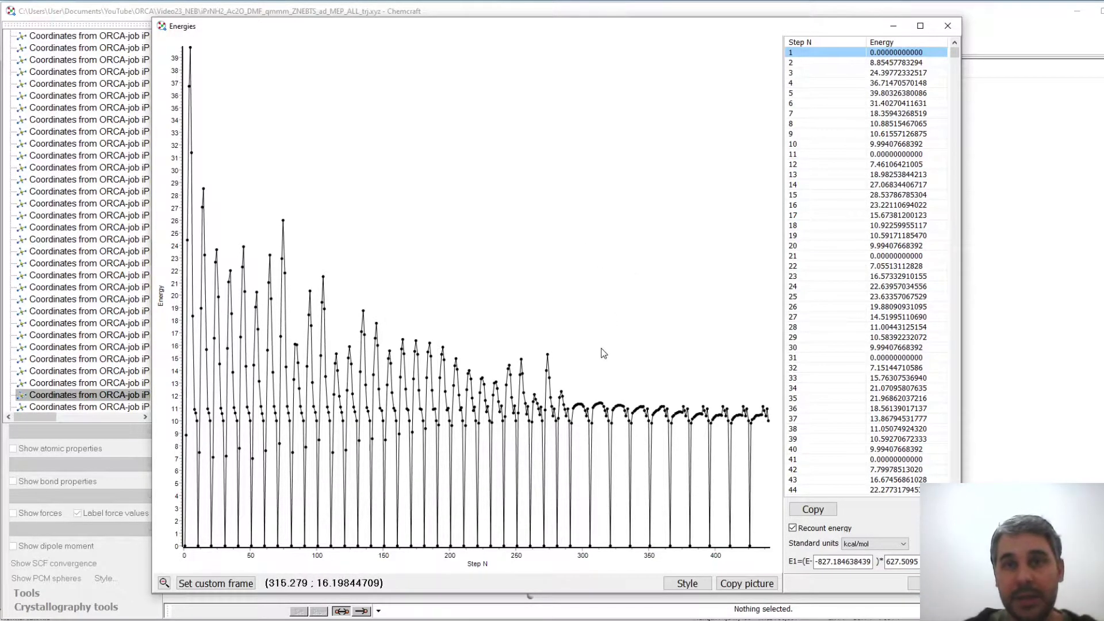
# In Octave's analyzeNEB.m, highlight the trajectory file name and the readTrajectoryXYZ call
pyautogui.hotkey('alt', 'Tab')
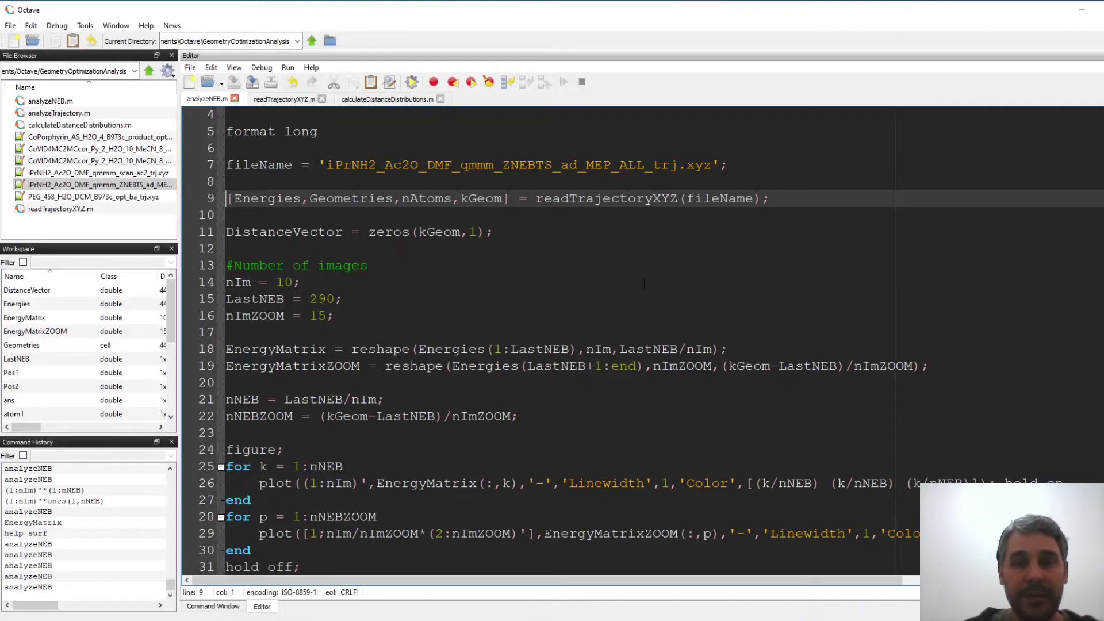
pyautogui.moveTo(319, 165); pyautogui.dragTo(723, 165)
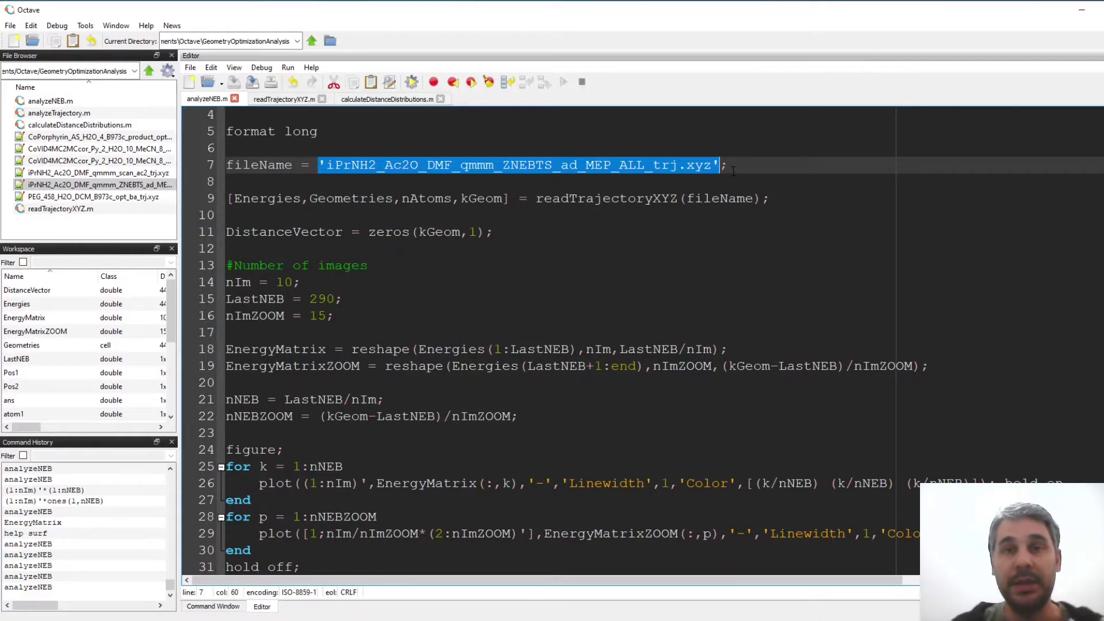
pyautogui.click(455, 218)
pyautogui.moveTo(535, 199); pyautogui.dragTo(683, 199)
pyautogui.click(524, 209)
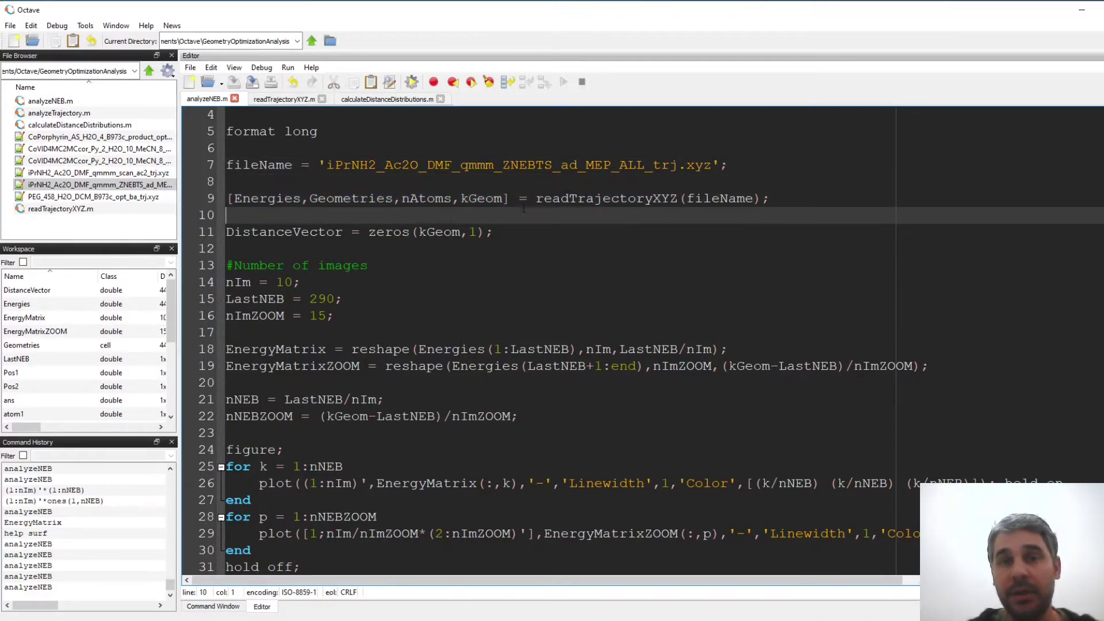
pyautogui.scroll(-1, 559, 261)
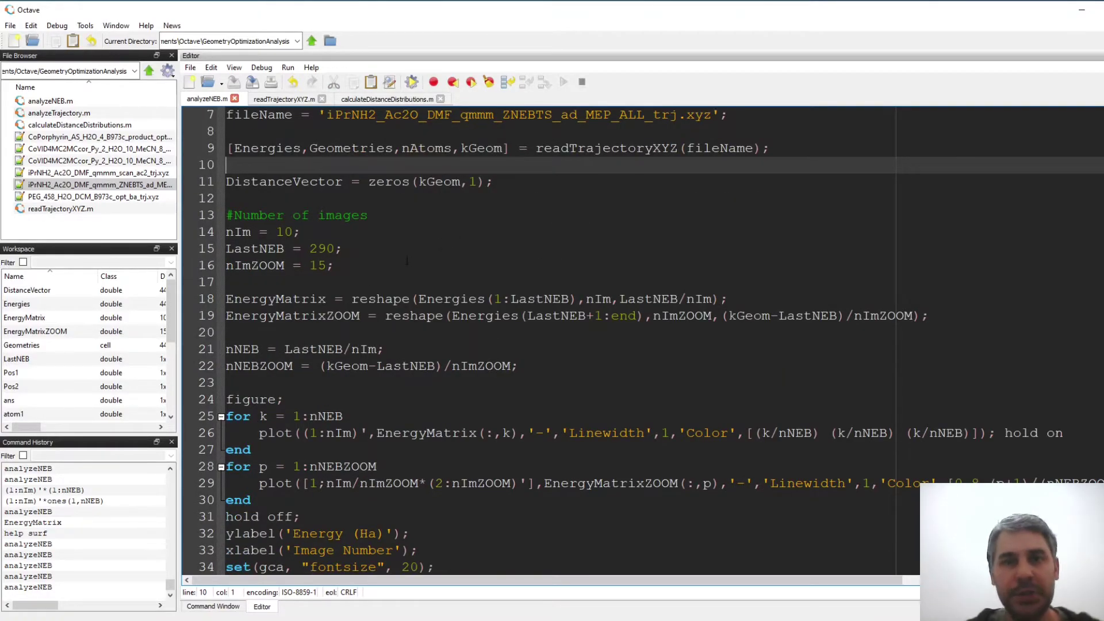
# Point out the parameters nIm = 10, LastNEB = 290 and nImZOOM = 15
pyautogui.doubleClick(284, 232)
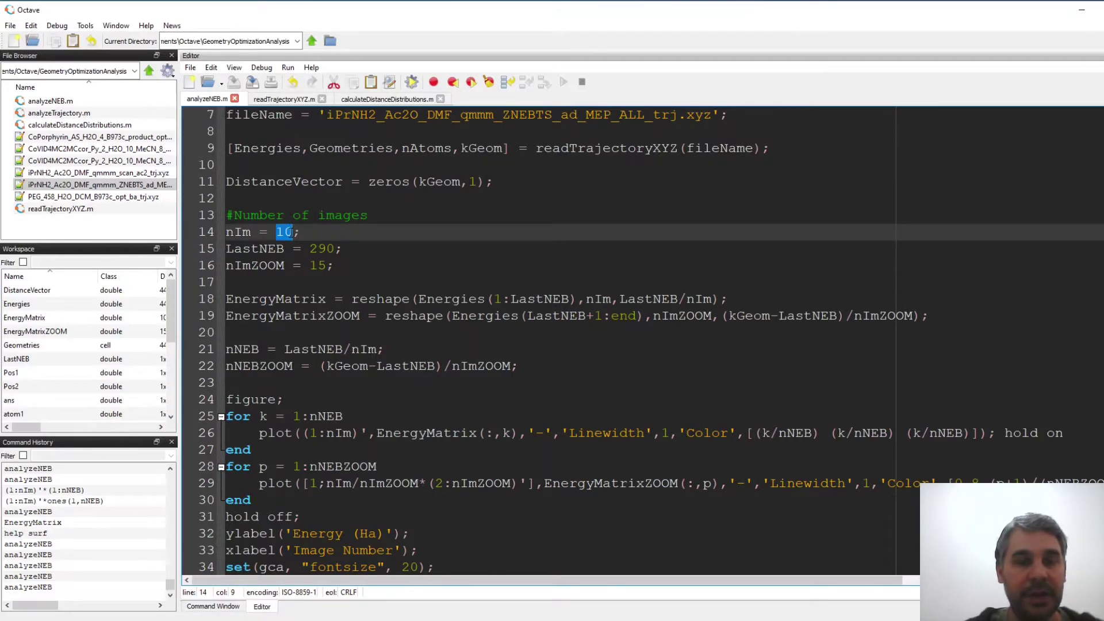
pyautogui.click(303, 232)
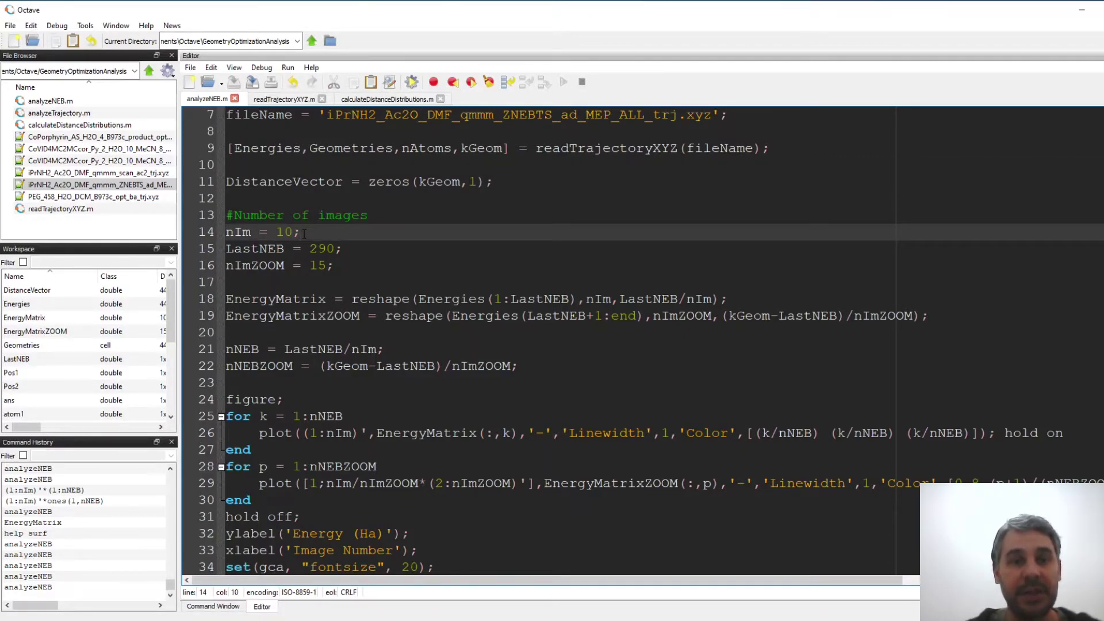
pyautogui.hotkey('shift', 'Left')
pyautogui.hotkey('shift', 'Left')
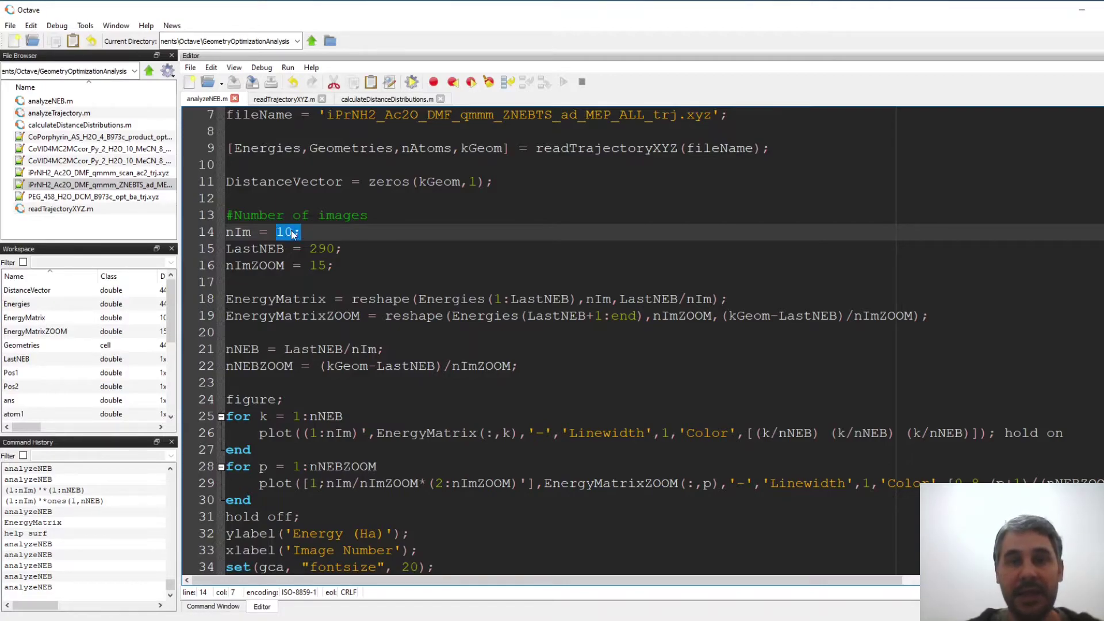
pyautogui.click(351, 251)
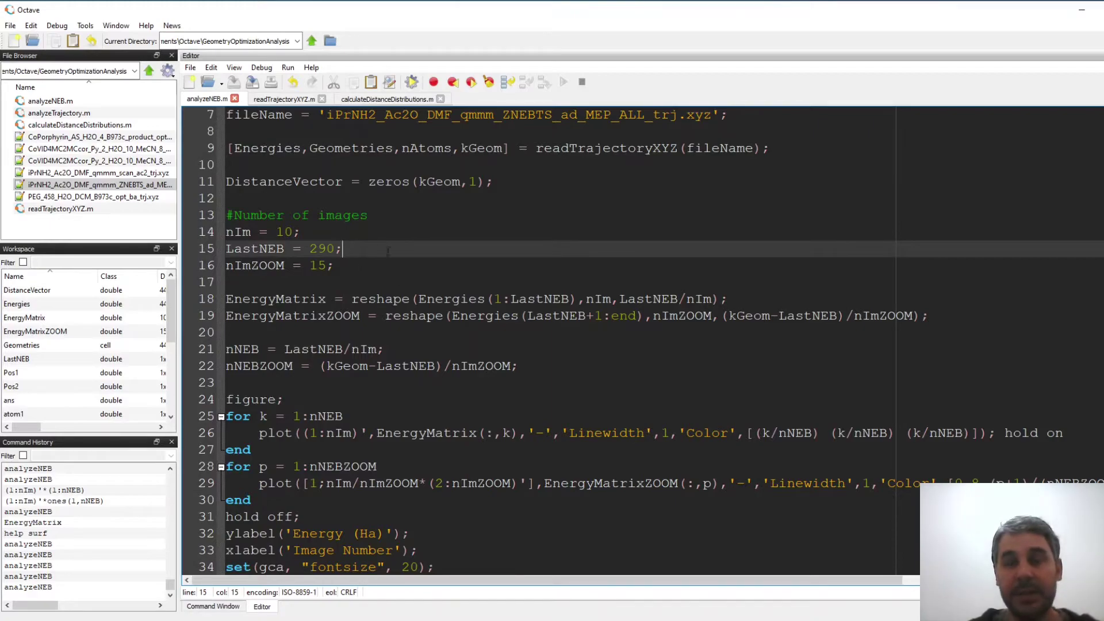
pyautogui.moveTo(335, 265); pyautogui.dragTo(311, 265)
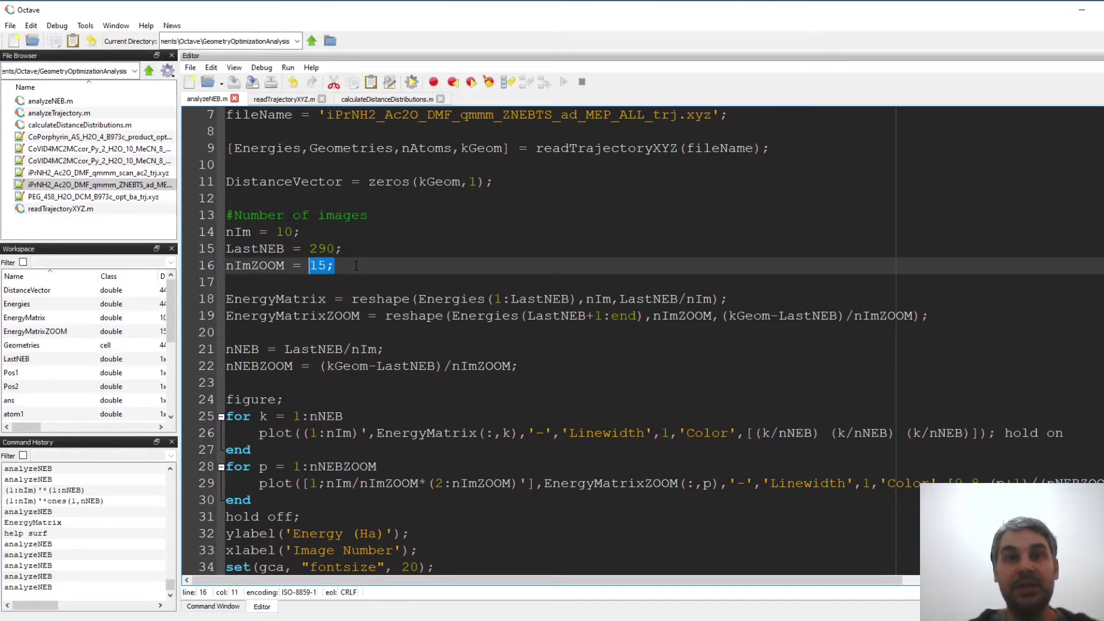
pyautogui.moveTo(342, 249); pyautogui.dragTo(222, 249)
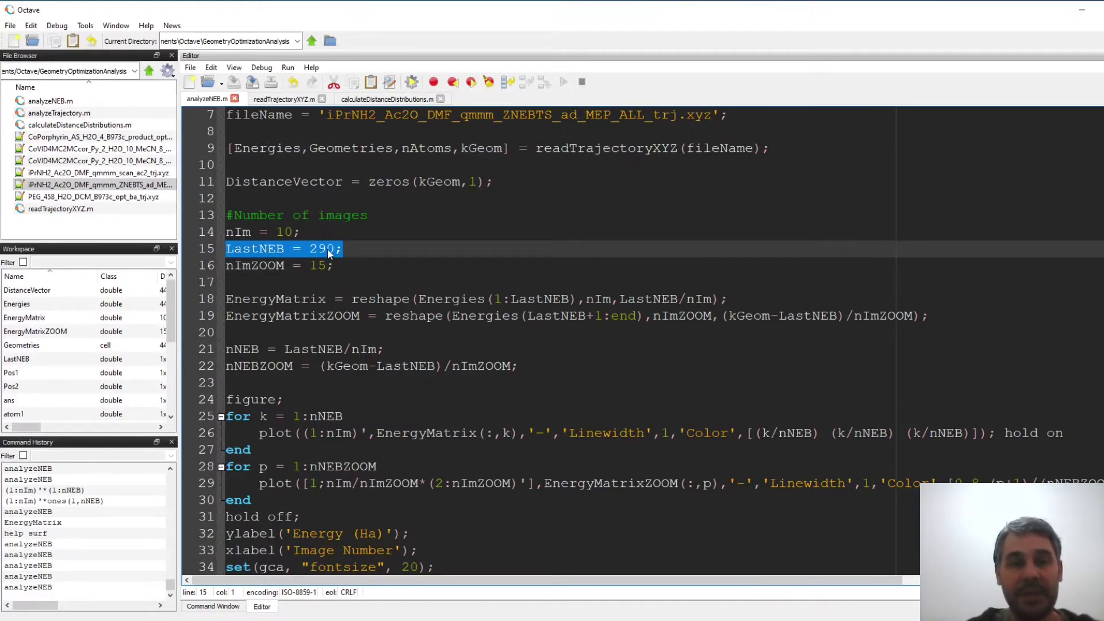
pyautogui.moveTo(343, 249); pyautogui.dragTo(318, 248)
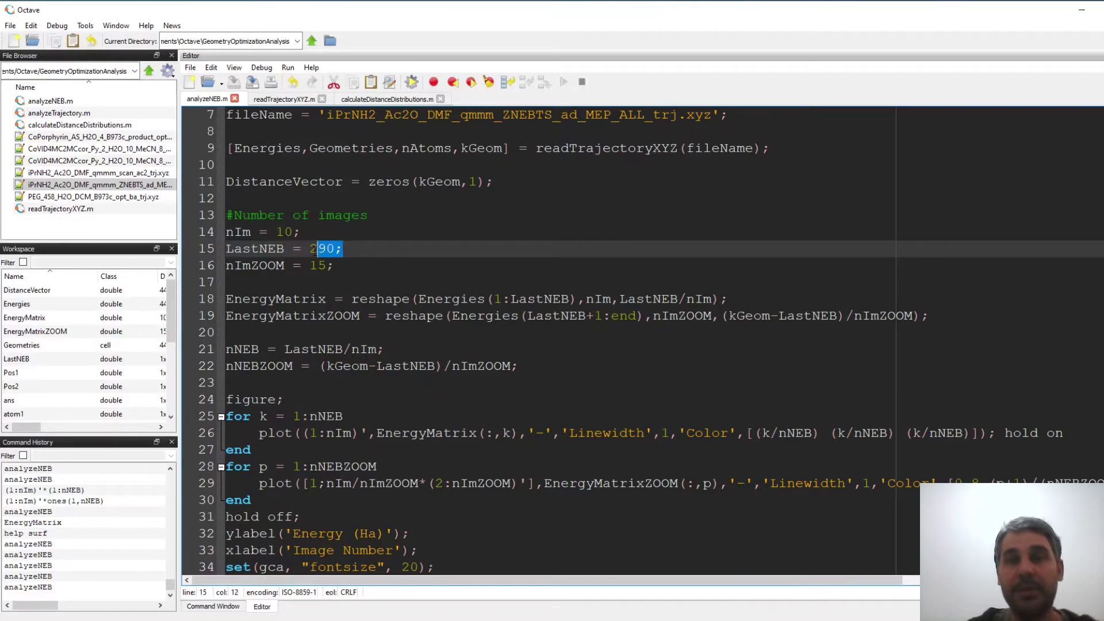
pyautogui.click(335, 249)
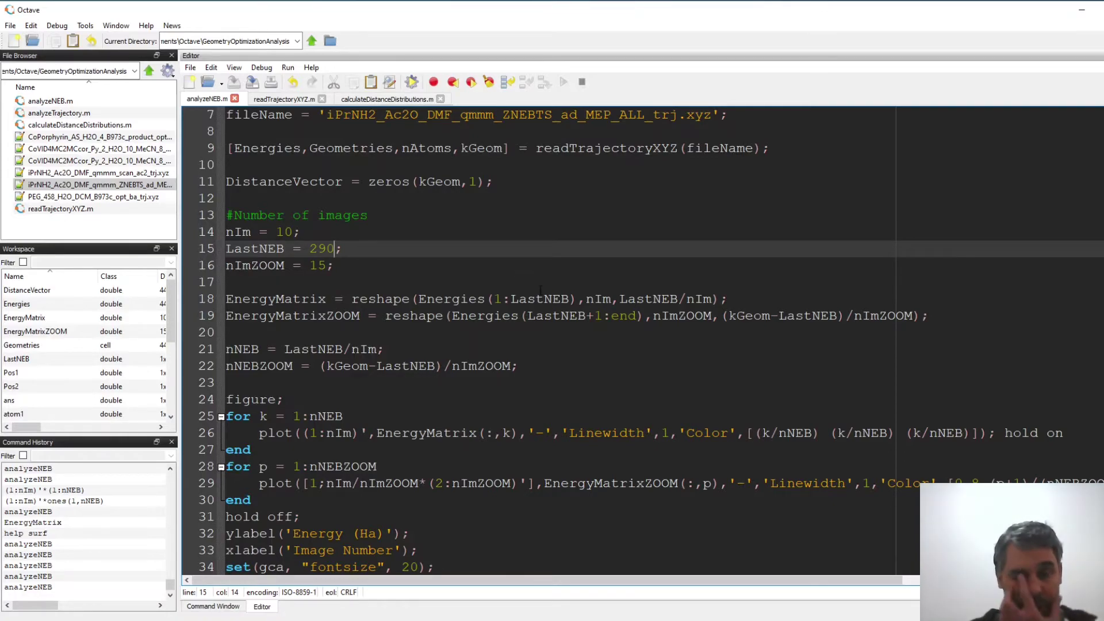
# Highlight the EnergyMatrix reshape line and scroll down to the plotting code
pyautogui.scroll(-1, 586, 270)
pyautogui.click(633, 248)
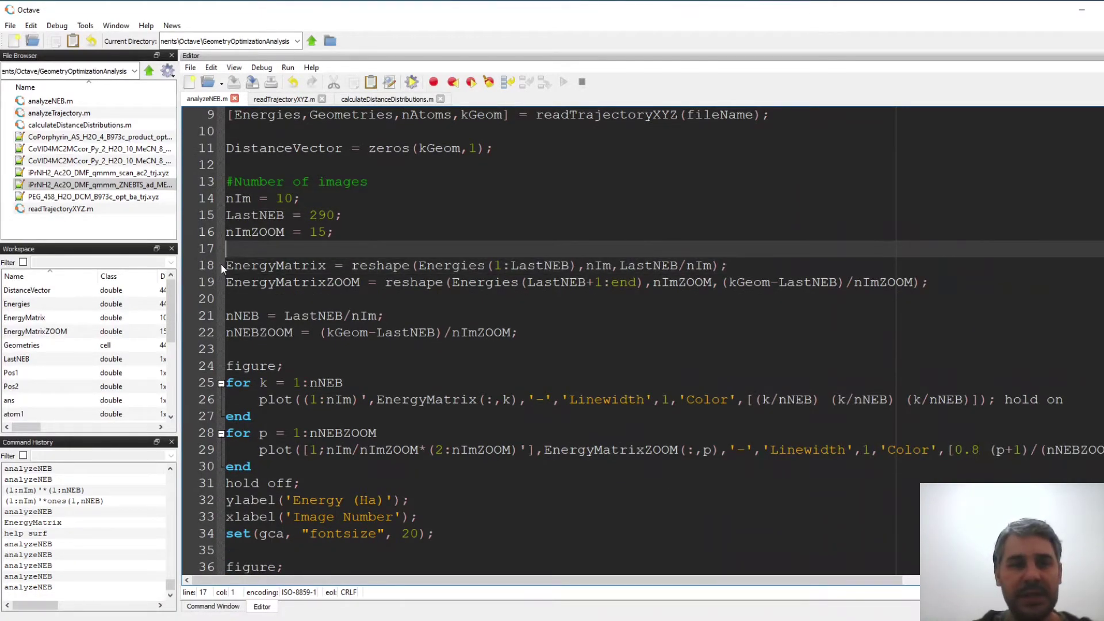
pyautogui.moveTo(223, 265); pyautogui.dragTo(751, 265)
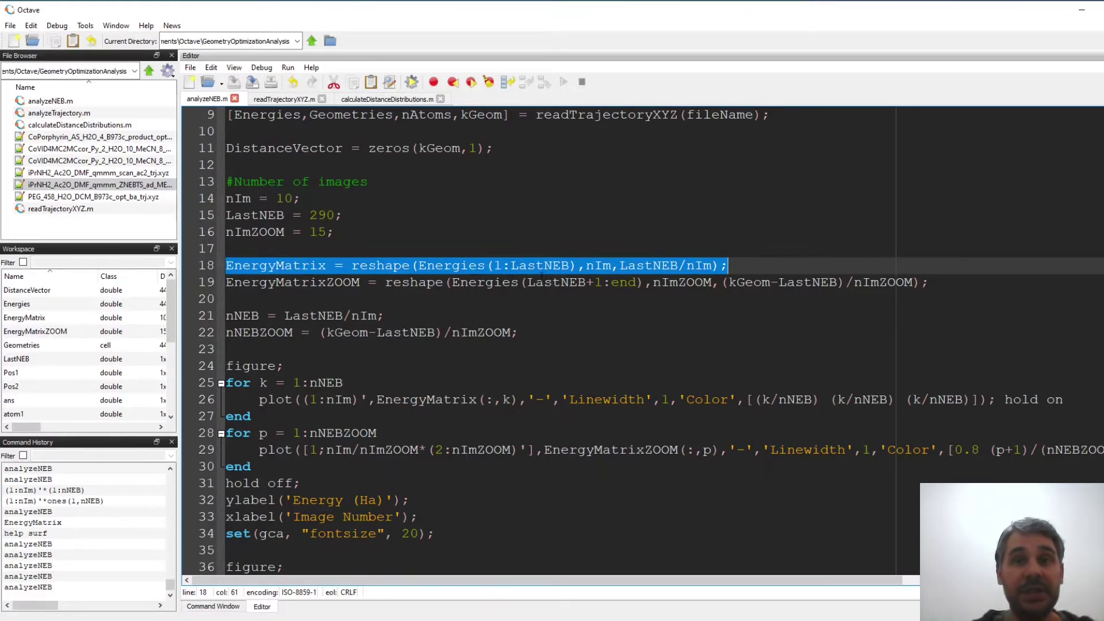
pyautogui.click(443, 282)
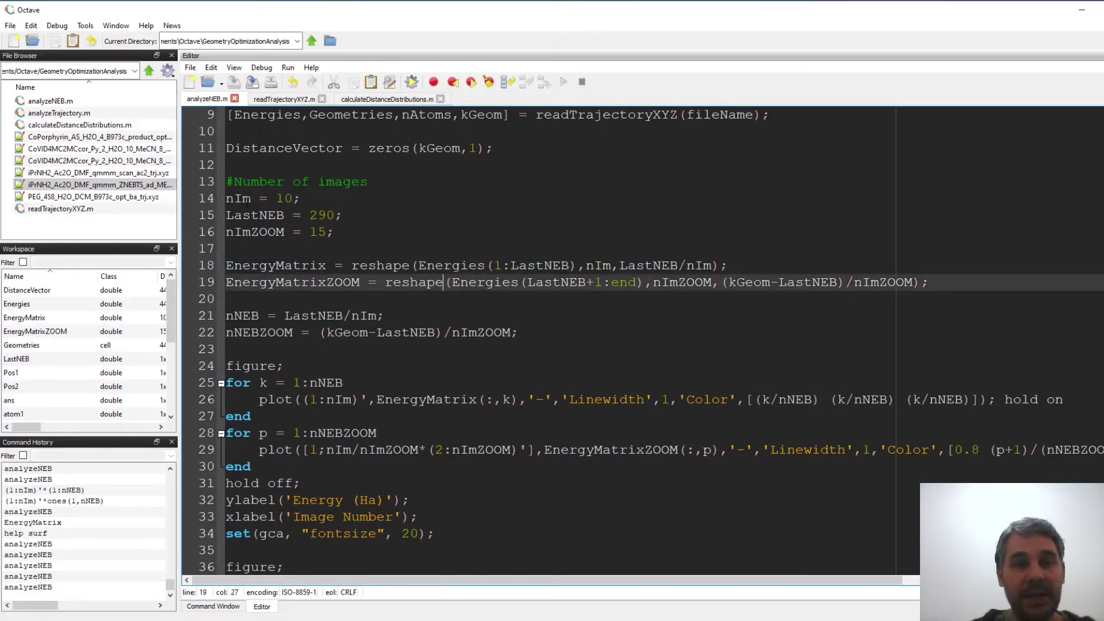
pyautogui.moveTo(251, 200); pyautogui.dragTo(235, 203)
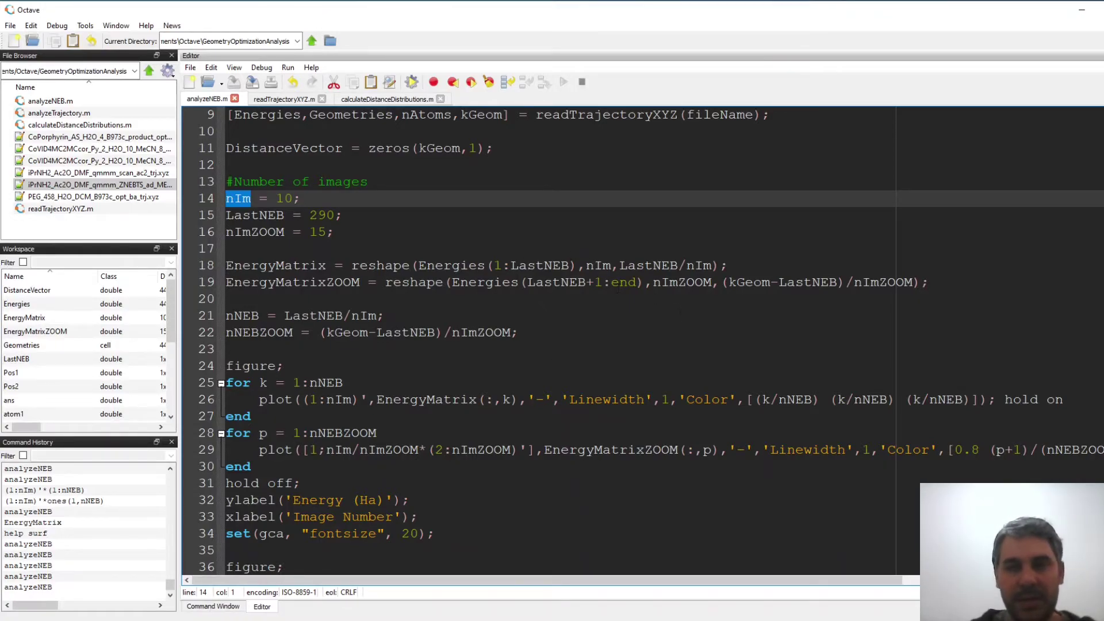
pyautogui.scroll(-2, 747, 326)
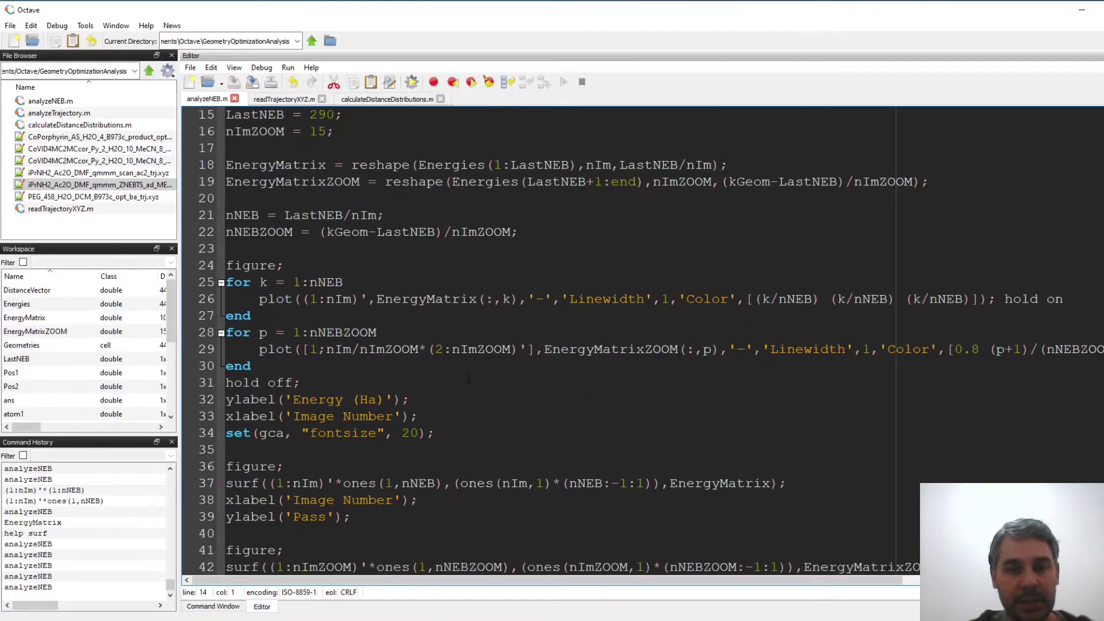
pyautogui.scroll(-1, 469, 378)
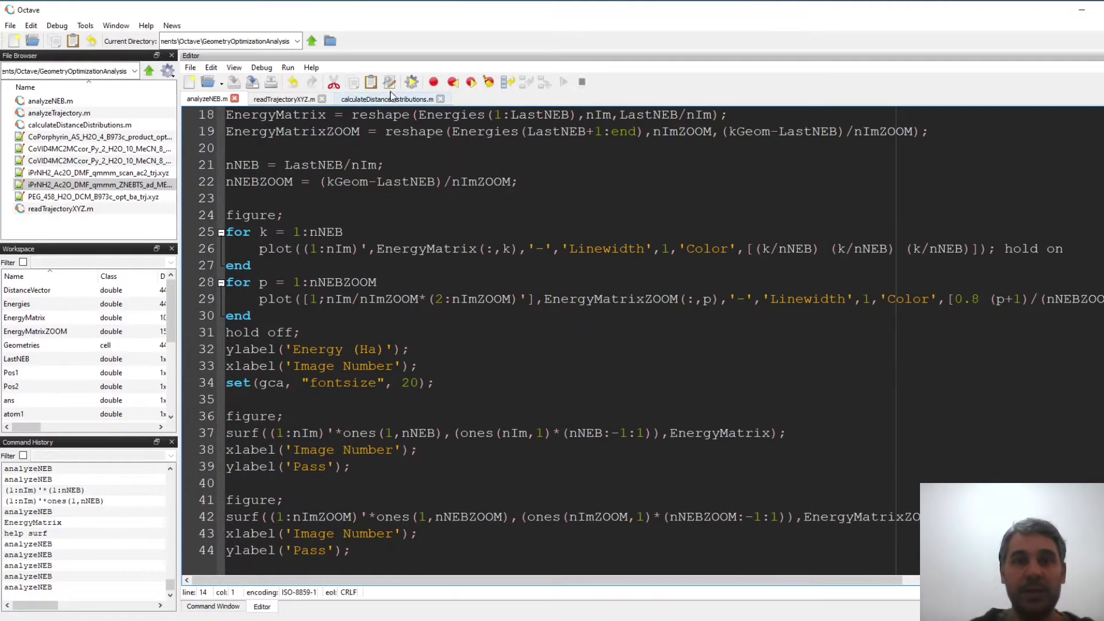
# Run analyzeNEB.m, zoom Figure 1 onto the red converged energy profiles, then reset and close it
pyautogui.press('F5')
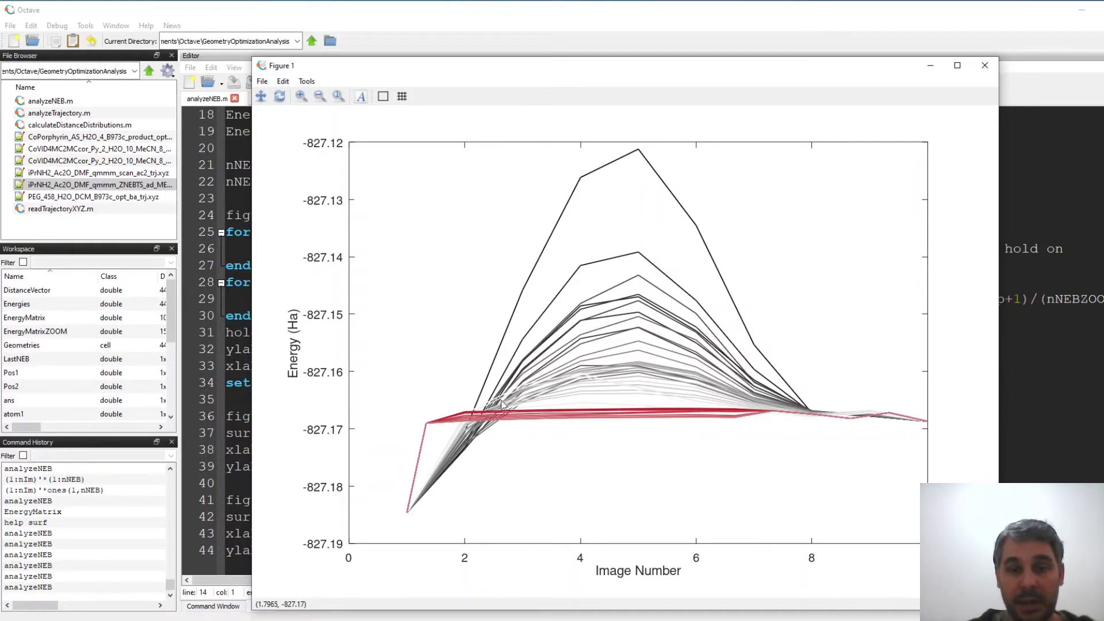
pyautogui.click(299, 97)
pyautogui.moveTo(422, 398); pyautogui.dragTo(784, 438)
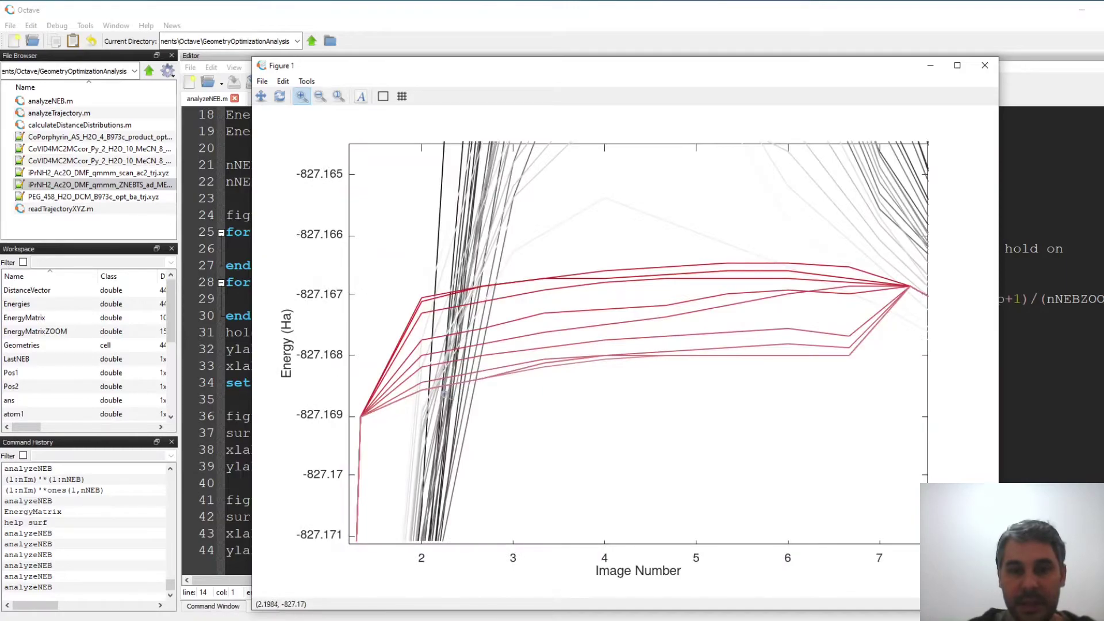
pyautogui.moveTo(358, 344); pyautogui.dragTo(853, 429)
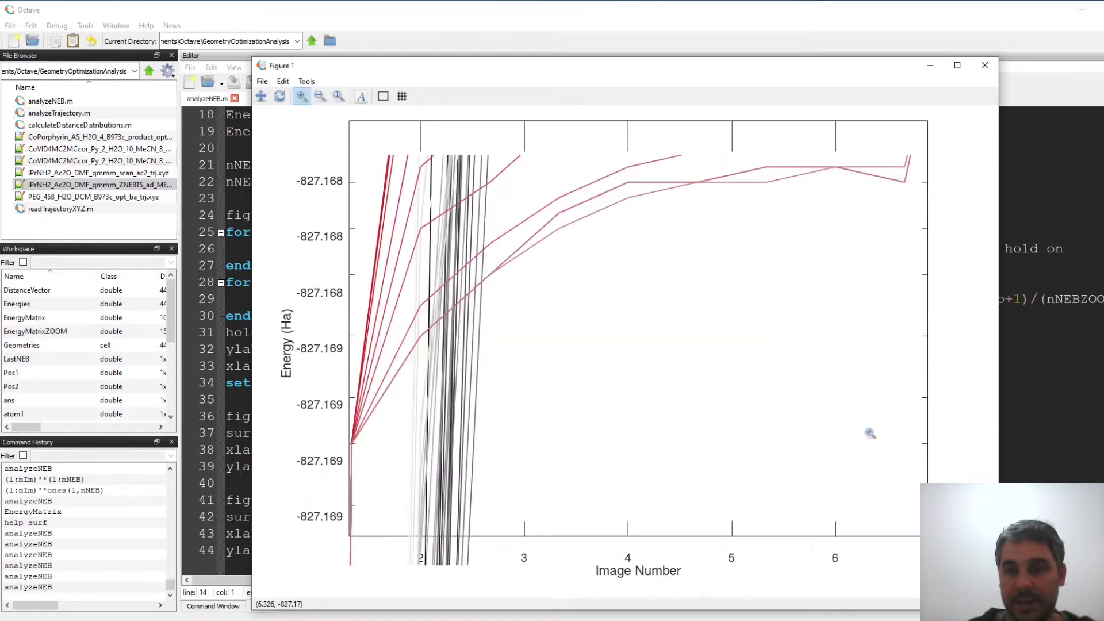
pyautogui.doubleClick(863, 200)
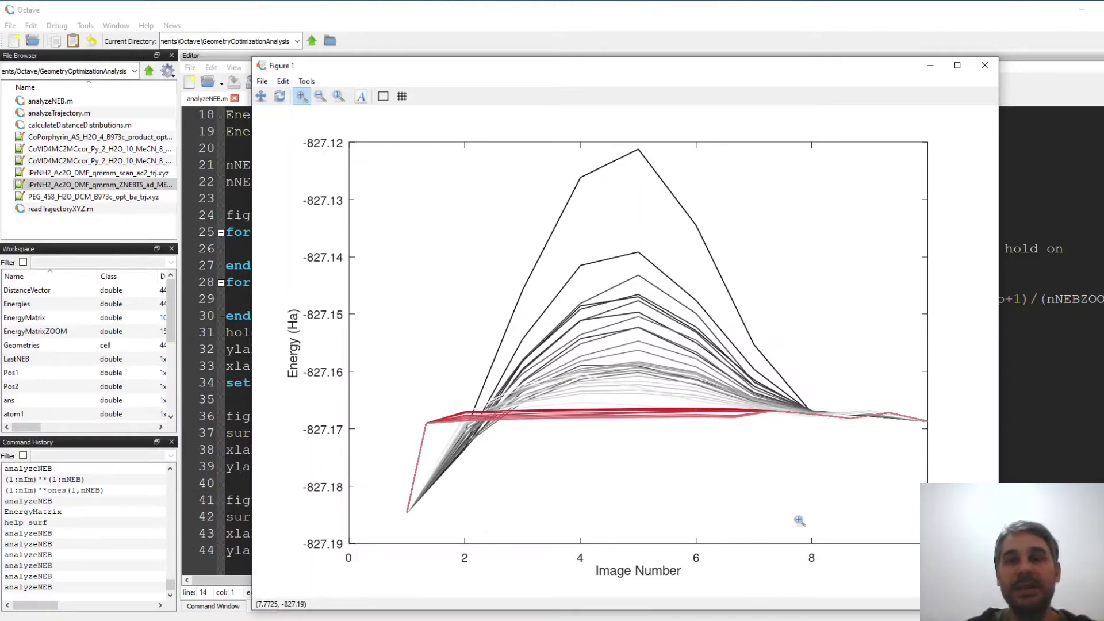
pyautogui.hotkey('alt', 'Tab')
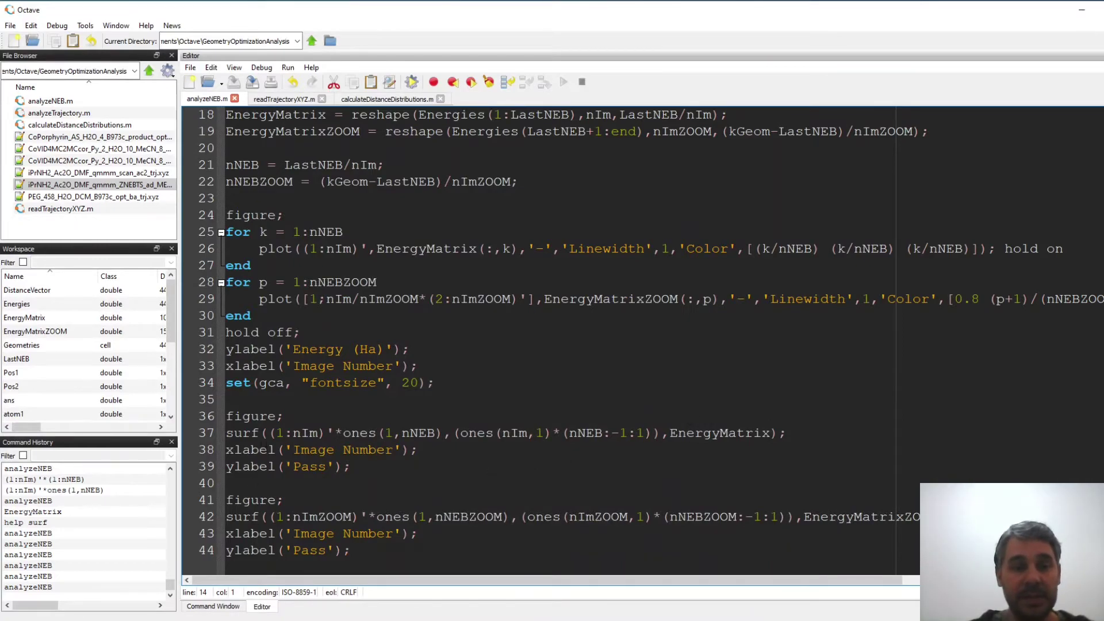
# Evaluate the surf command on line 37 and rotate the 3-D energy surface to show the barrier
pyautogui.moveTo(226, 433); pyautogui.dragTo(785, 432)
pyautogui.press('F9')
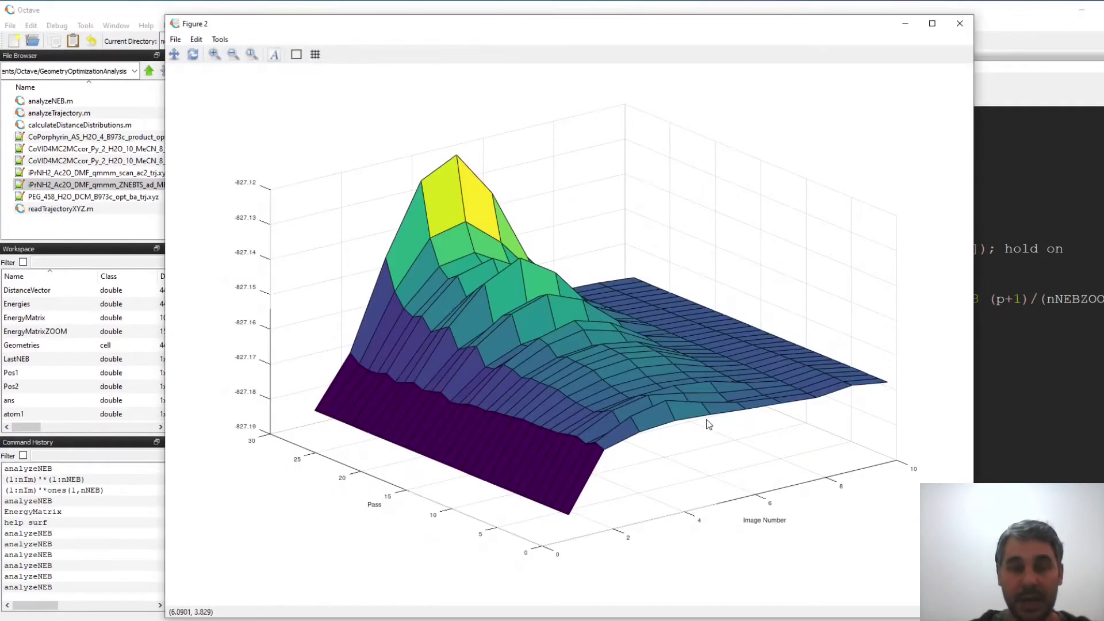
pyautogui.click(193, 54)
pyautogui.moveTo(517, 391); pyautogui.dragTo(602, 396)
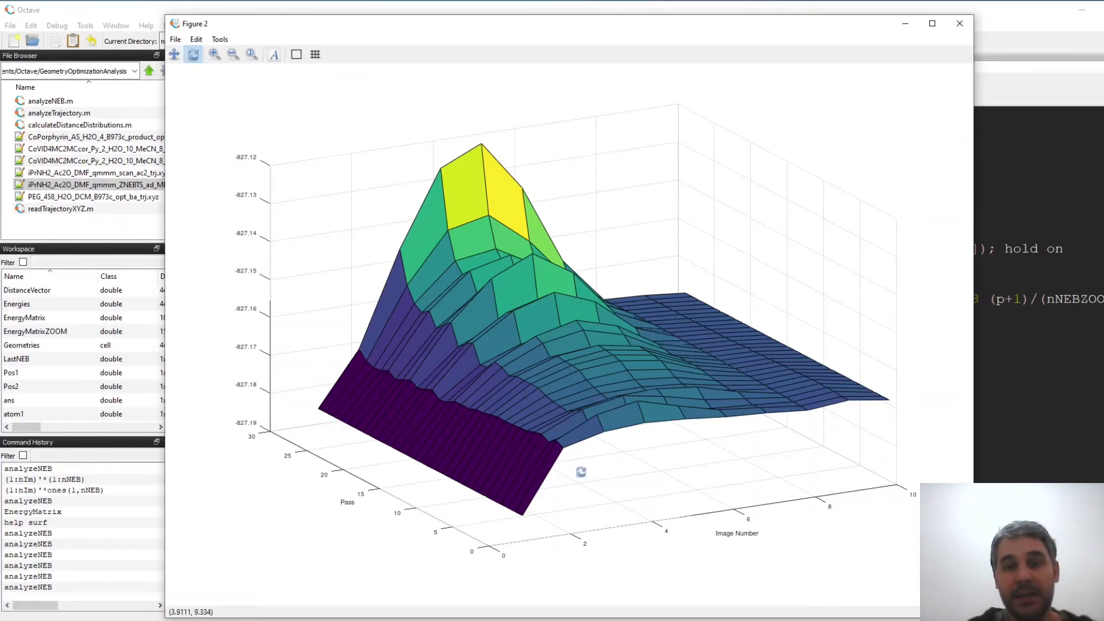
pyautogui.moveTo(580, 470); pyautogui.dragTo(546, 403)
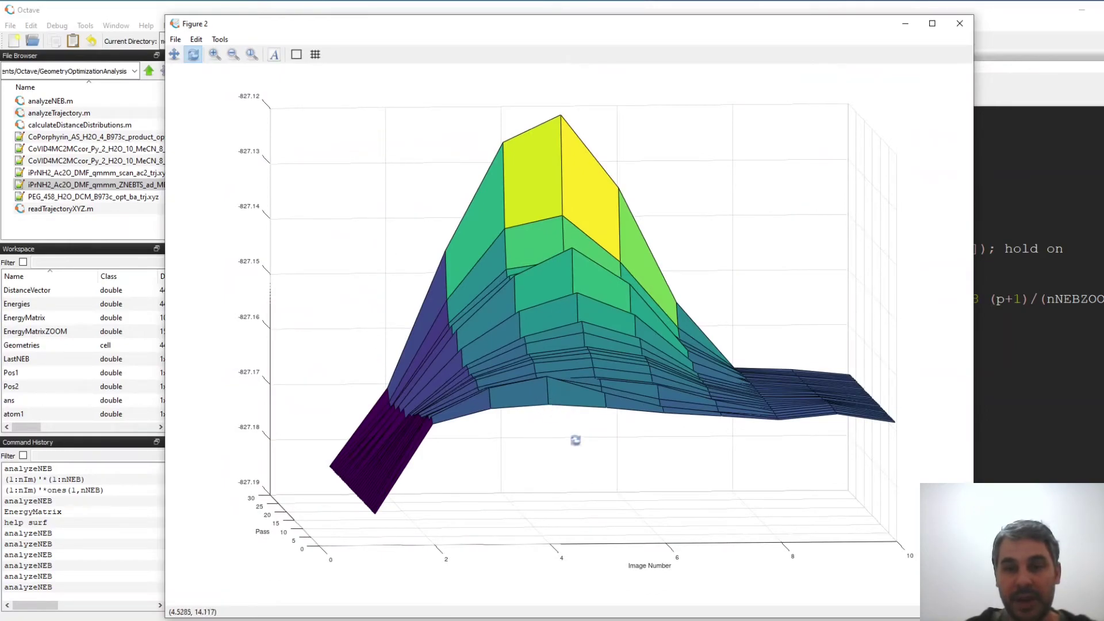
pyautogui.moveTo(574, 441); pyautogui.dragTo(559, 456)
pyautogui.moveTo(523, 421); pyautogui.dragTo(523, 436)
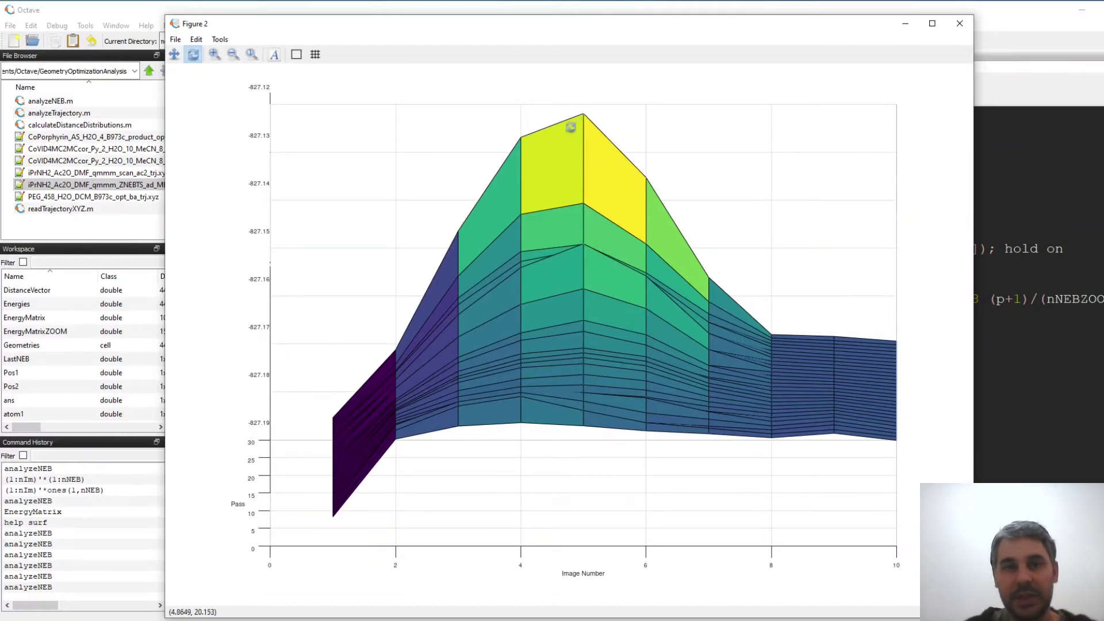
pyautogui.moveTo(523, 419); pyautogui.dragTo(520, 416)
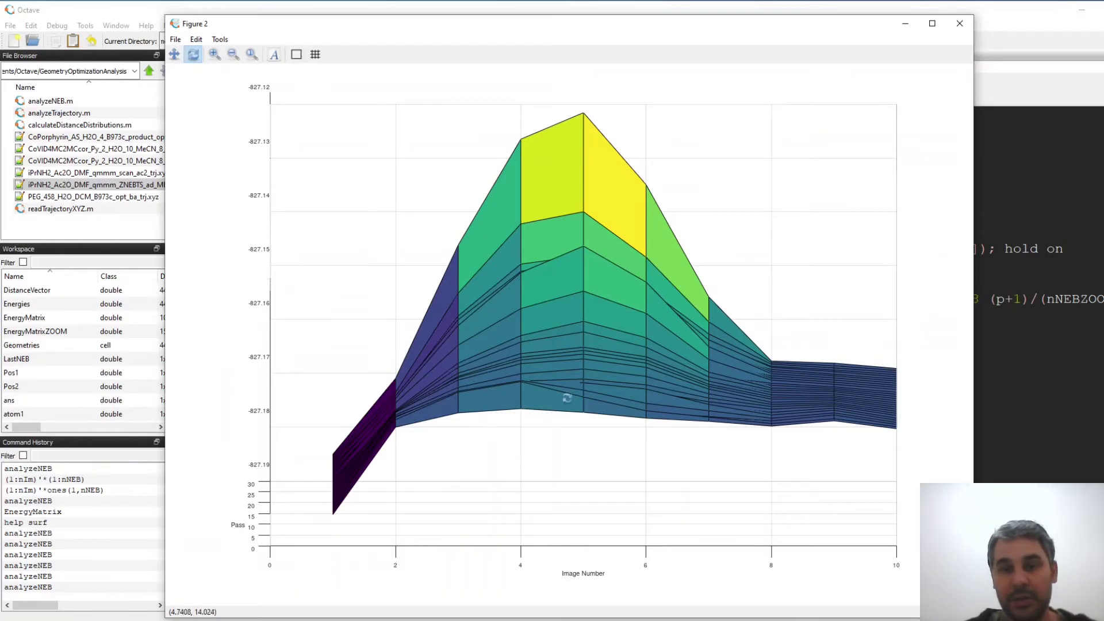
pyautogui.moveTo(564, 406)
pyautogui.mouseDown()
pyautogui.moveTo(598, 419)
pyautogui.moveTo(569, 399)
pyautogui.mouseUp()
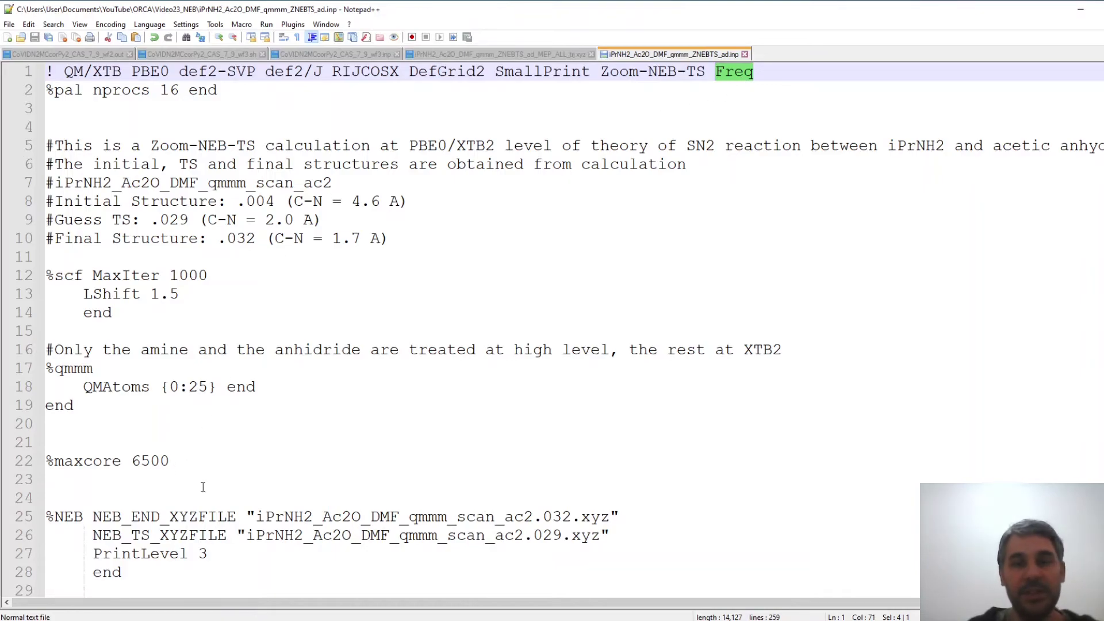
# Highlight the TS and then the -TS Freq keywords on line 1 of the ORCA input
pyautogui.moveTo(688, 74); pyautogui.dragTo(705, 74)
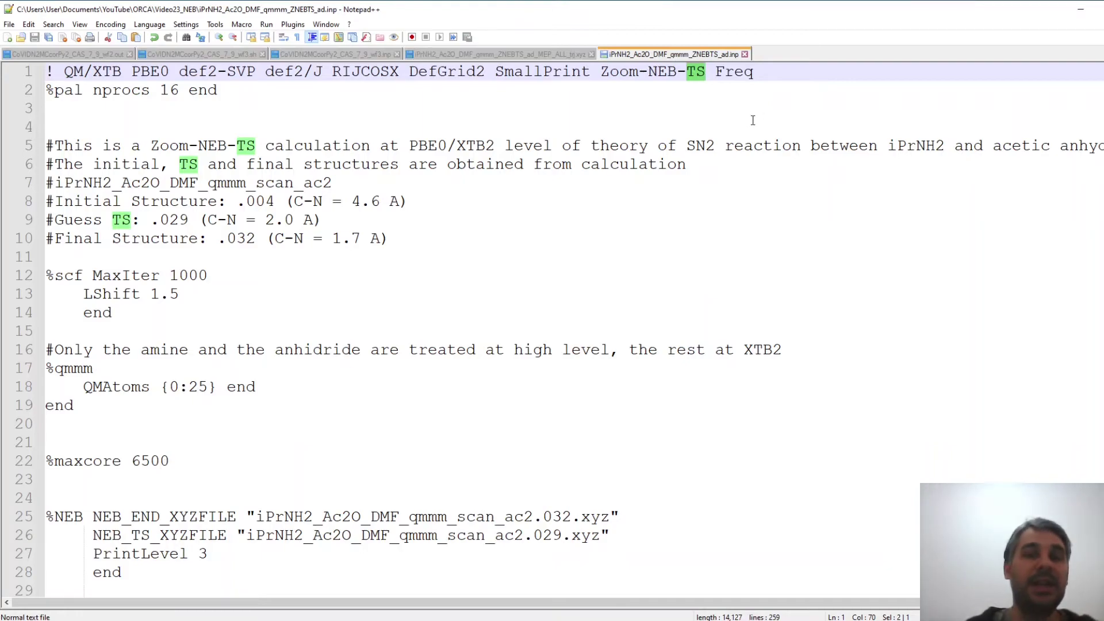
pyautogui.press('Right')
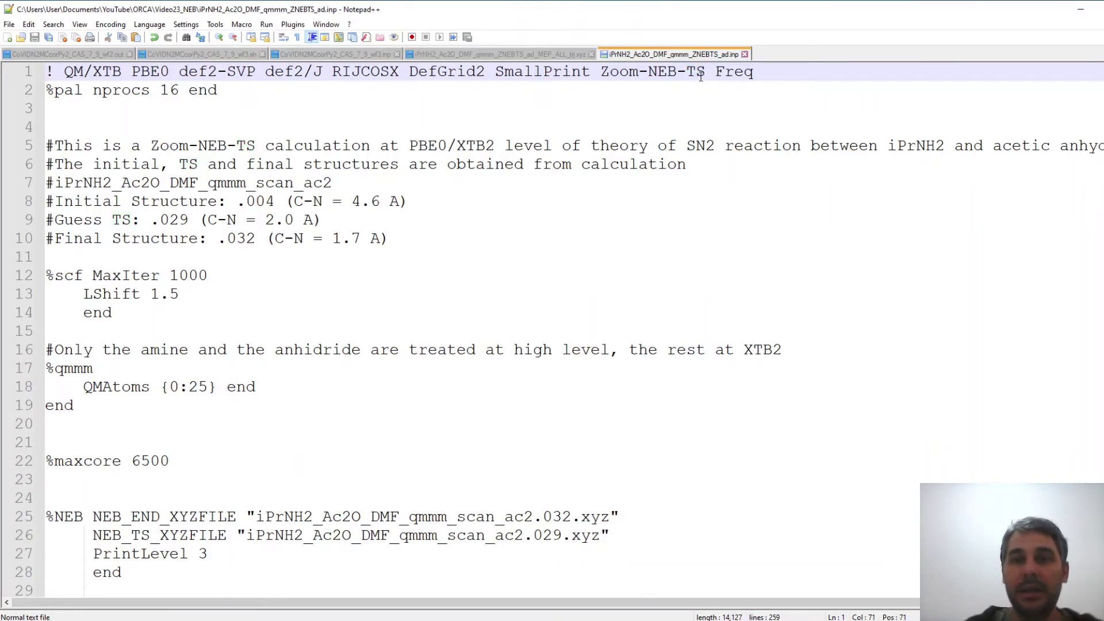
pyautogui.moveTo(757, 79); pyautogui.dragTo(681, 81)
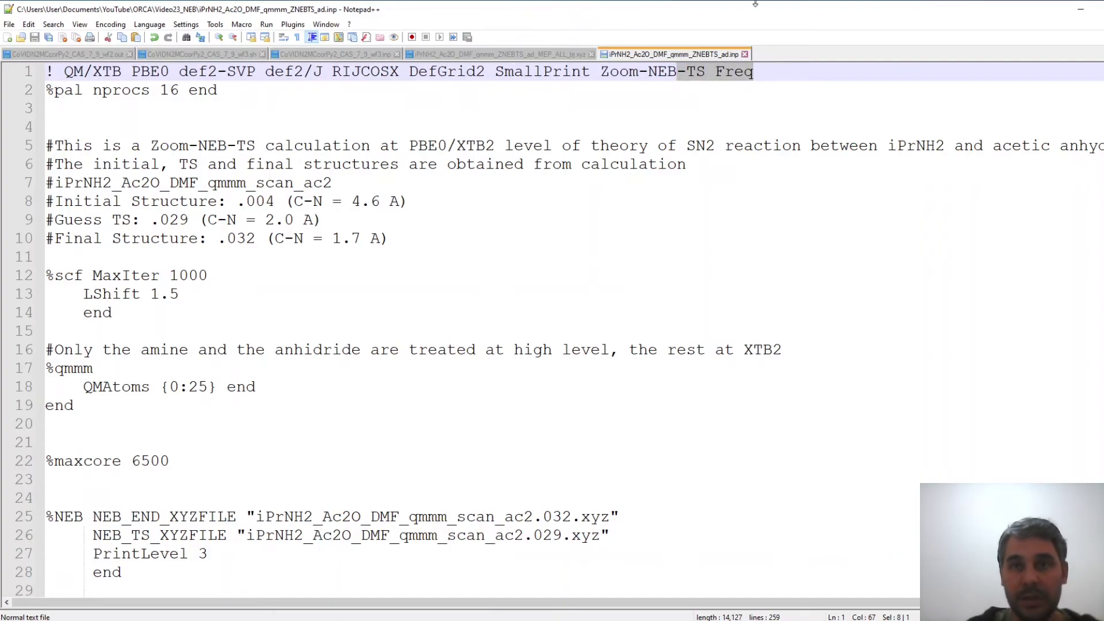
pyautogui.click(764, 75)
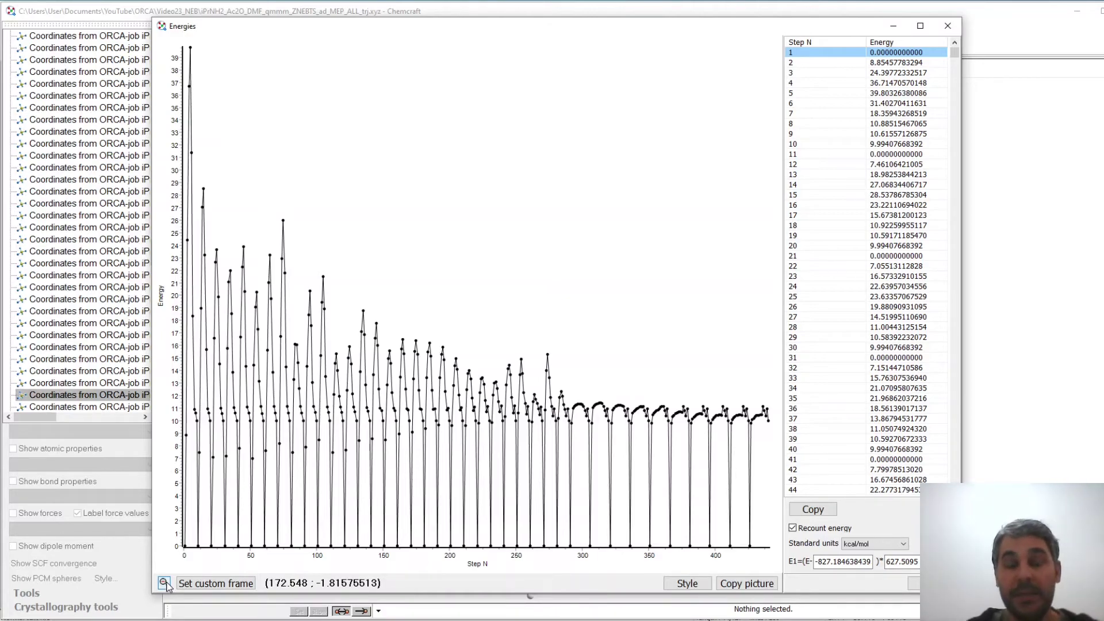
# Zoom the Energies graph to steps 410–440 and load the step-436 structure
pyautogui.moveTo(732, 385); pyautogui.dragTo(778, 555)
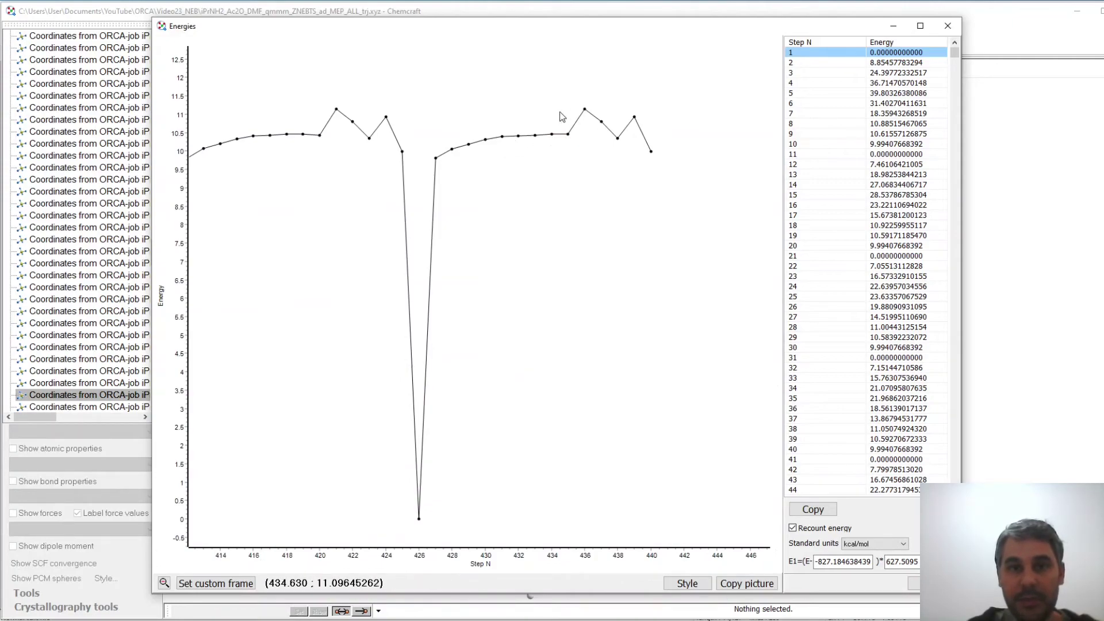
pyautogui.doubleClick(585, 109)
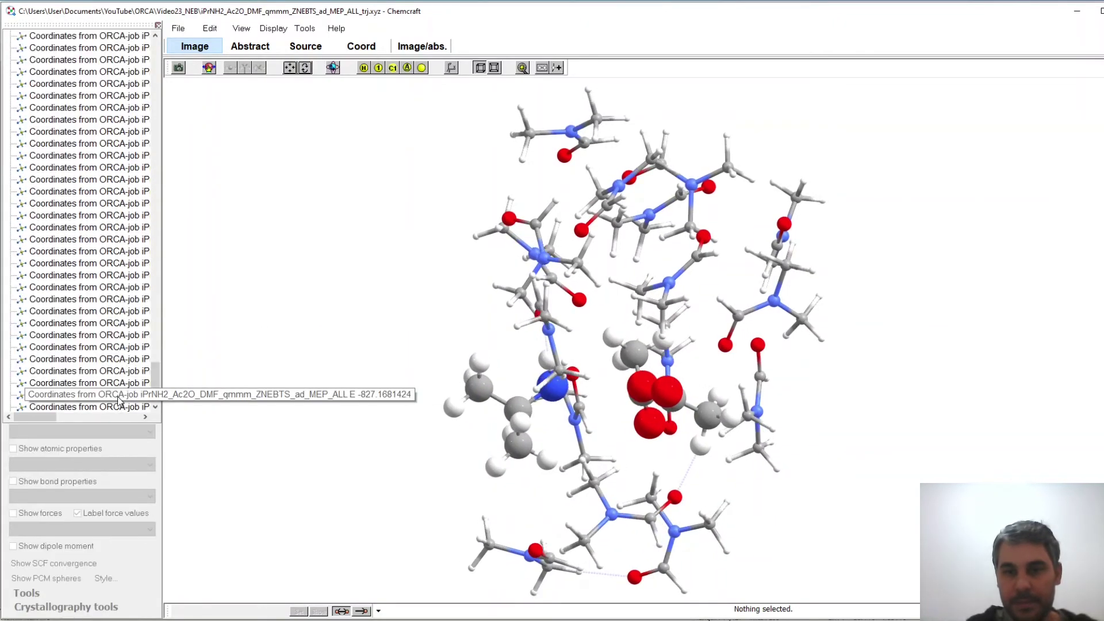
pyautogui.moveTo(357, 411); pyautogui.dragTo(375, 393)
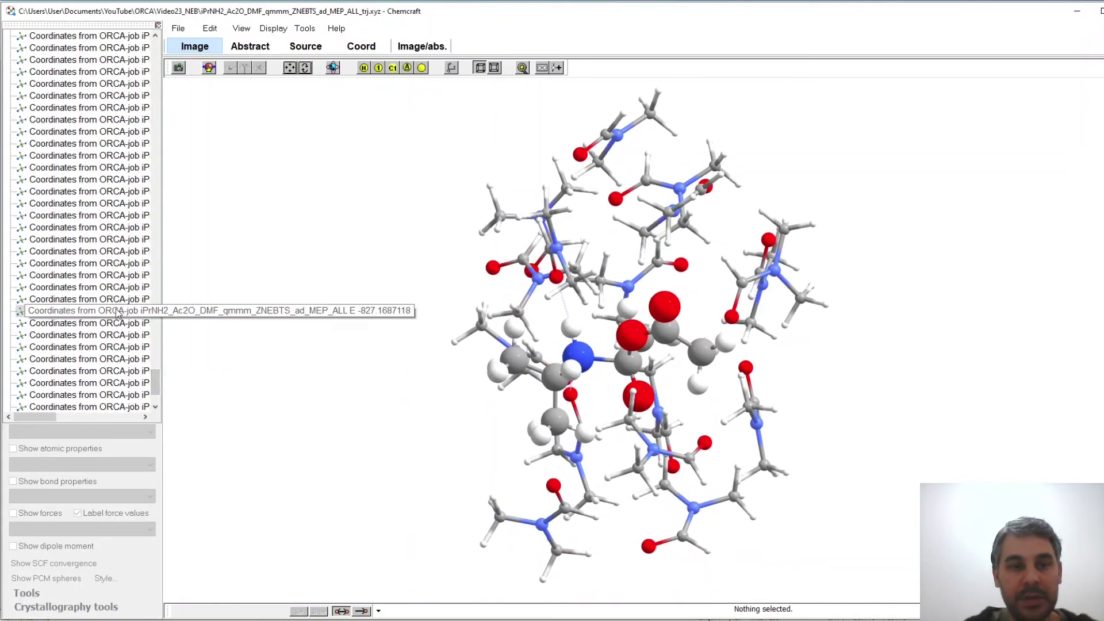
pyautogui.scroll(-1, 100, 223)
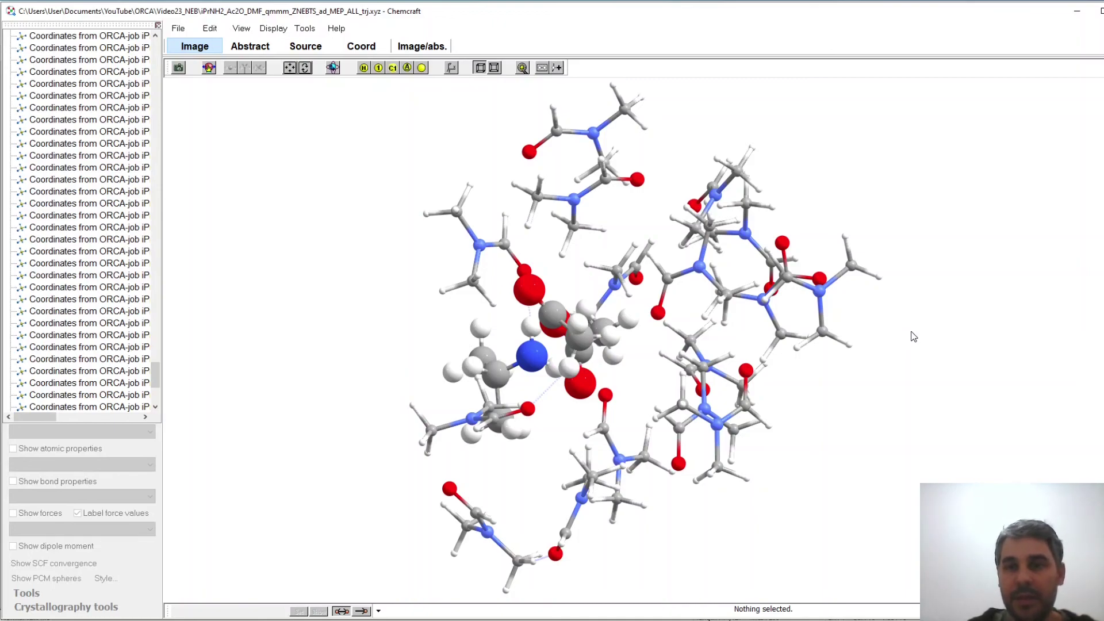
pyautogui.moveTo(914, 336); pyautogui.dragTo(891, 441)
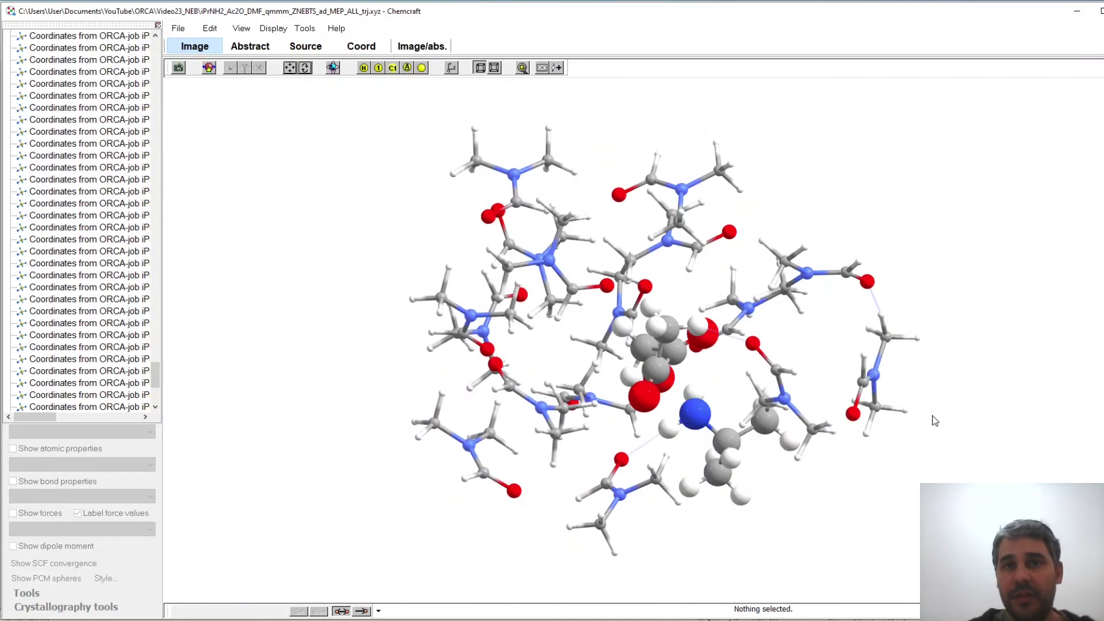